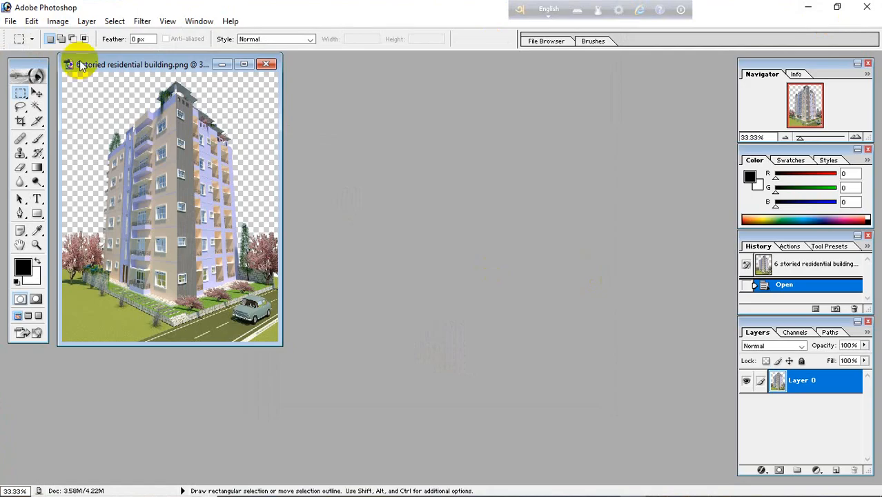
Move the building image window toward the middle of the workspace and browse to the piicture (E:) drive for another image to open
drag(131, 64, 321, 127)
click(10, 21)
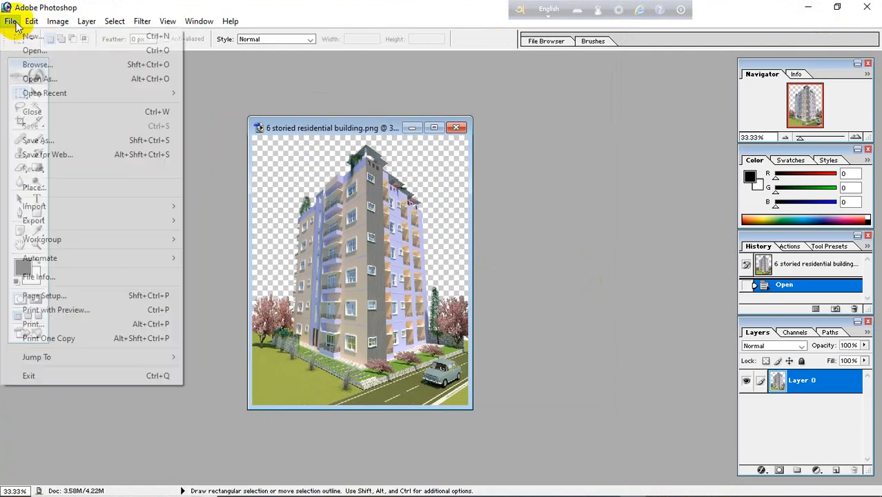
click(33, 33)
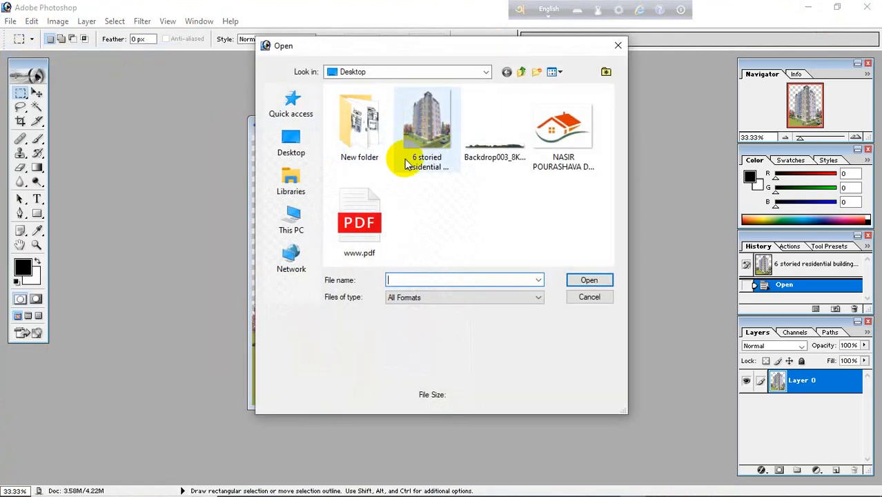
click(293, 222)
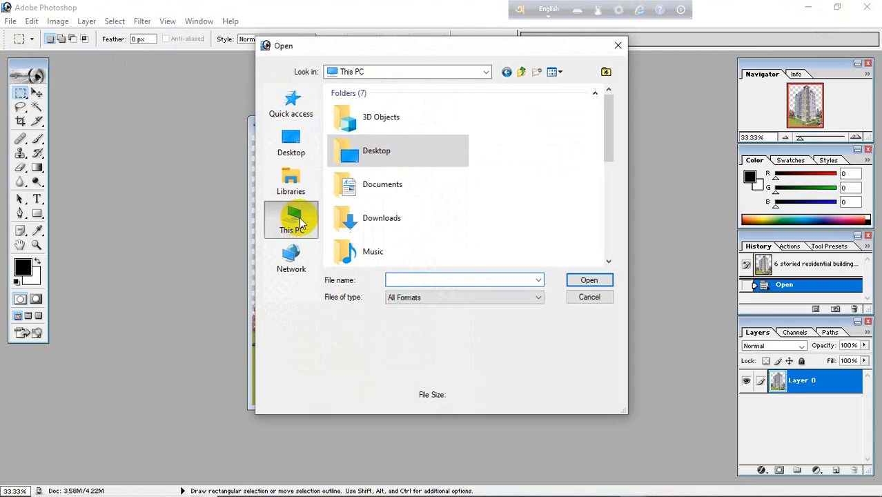
scroll(409, 200, down, 5)
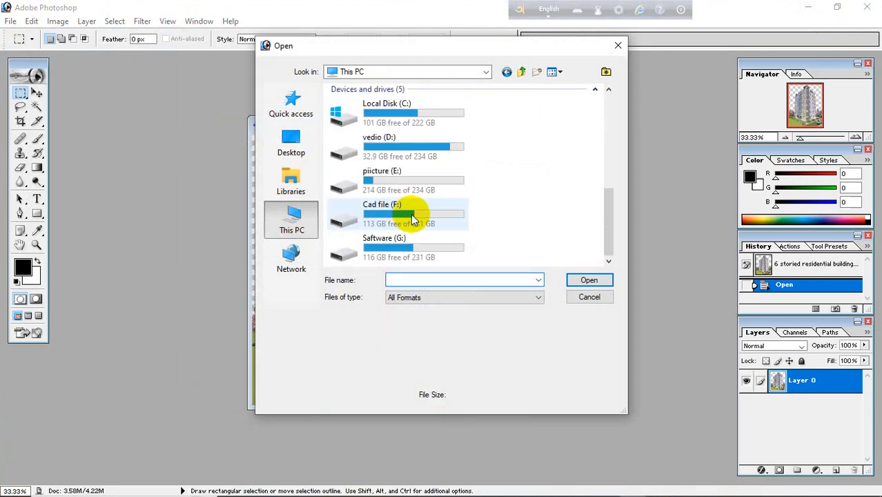
click(425, 169)
double_click(426, 170)
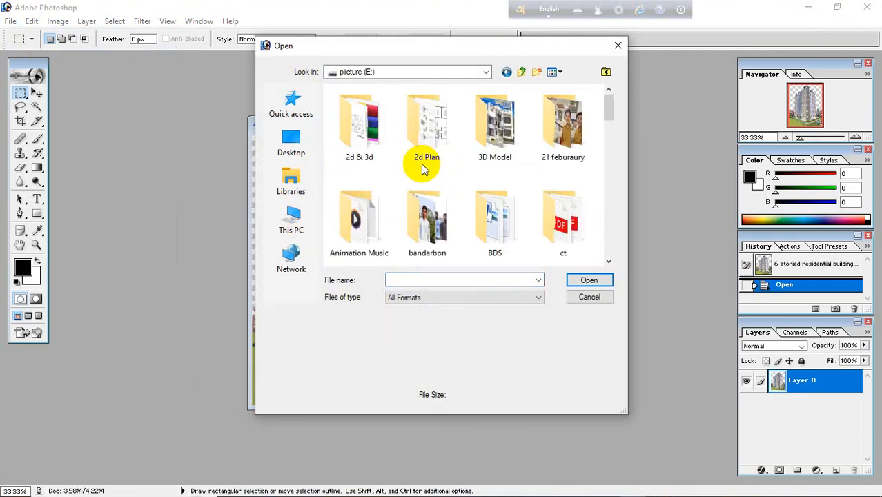
Open sunny_clouds_sky.jpg from the sketchup folder on the drive
scroll(459, 168, down, 1)
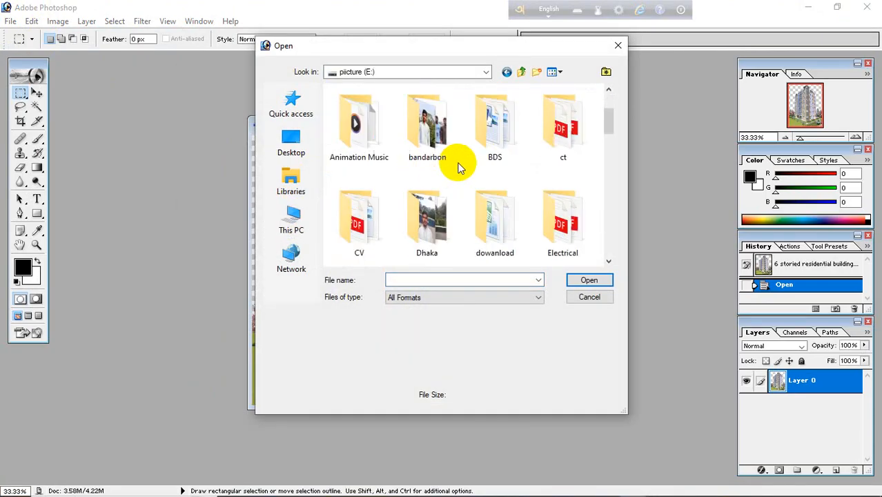
scroll(458, 168, down, 1)
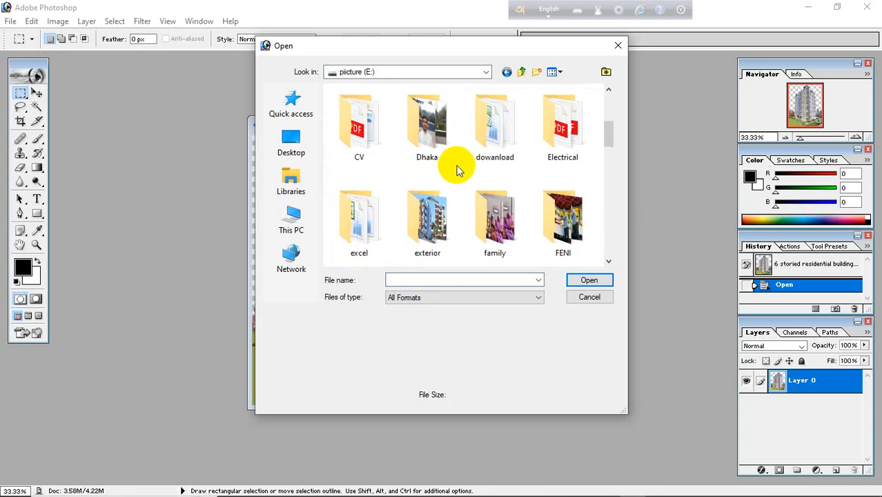
scroll(456, 169, down, 3)
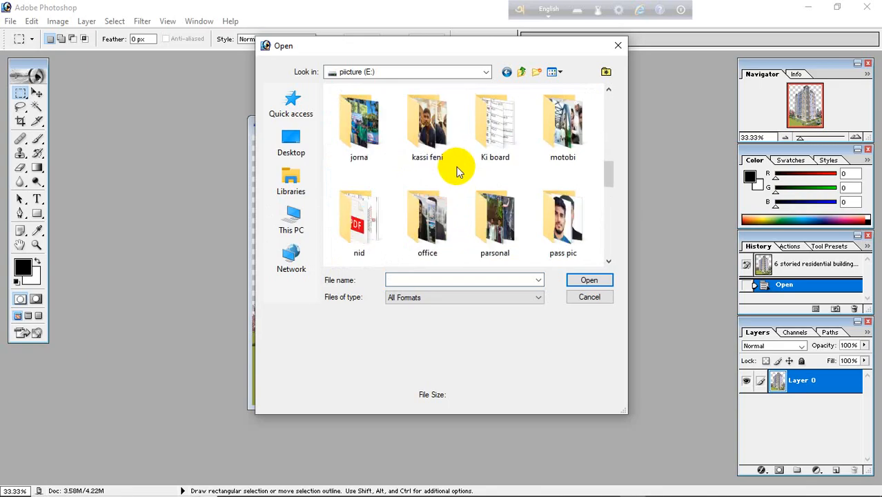
scroll(456, 169, down, 2)
scroll(457, 170, down, 1)
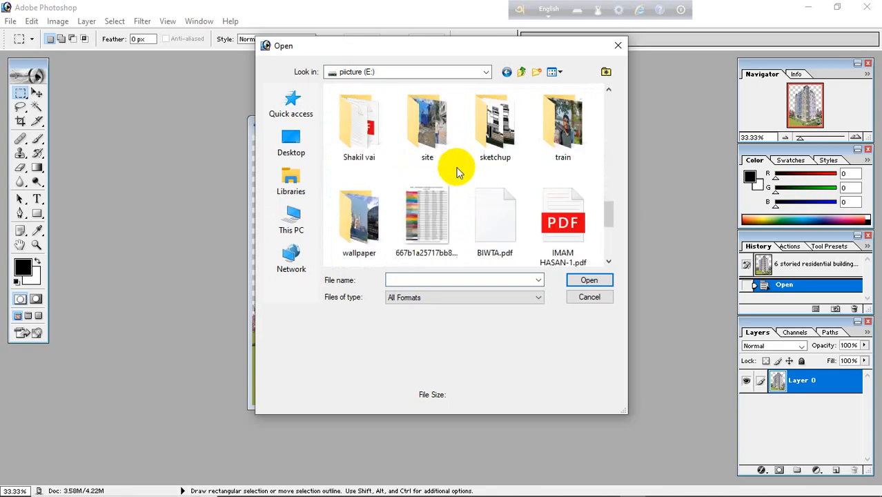
scroll(457, 170, up, 1)
double_click(494, 203)
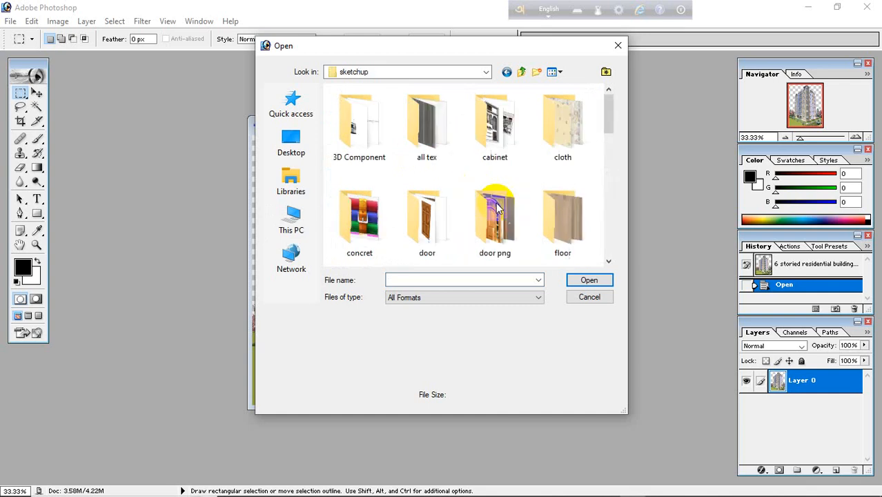
scroll(447, 197, down, 6)
click(362, 211)
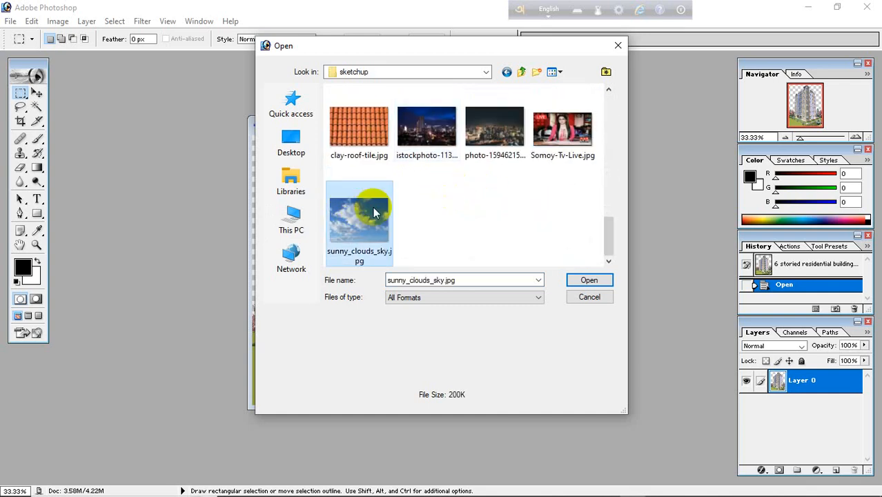
click(589, 281)
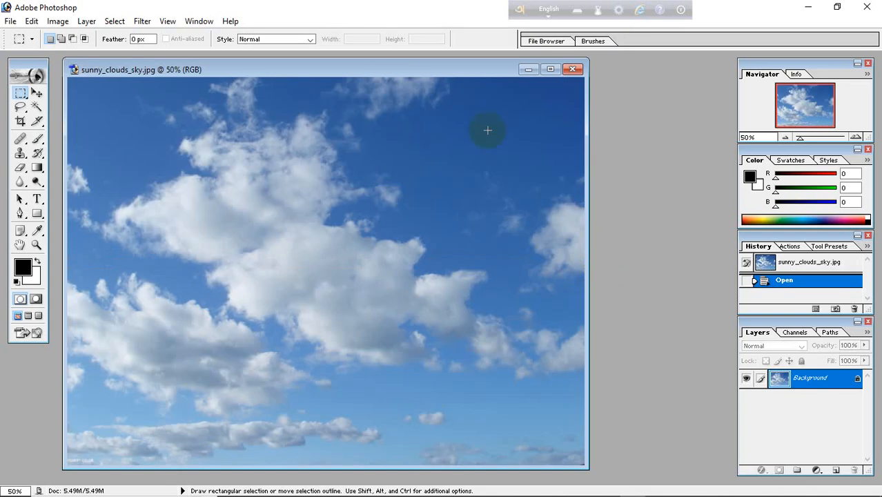
Shift the sky window aside and copy its sky image into the building document as a new layer with the Move tool
drag(394, 72, 654, 87)
drag(750, 78, 750, 77)
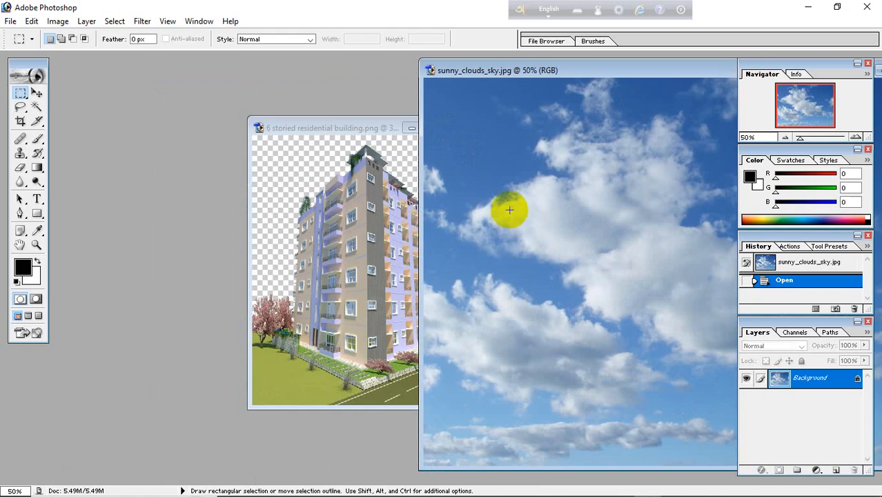
click(36, 94)
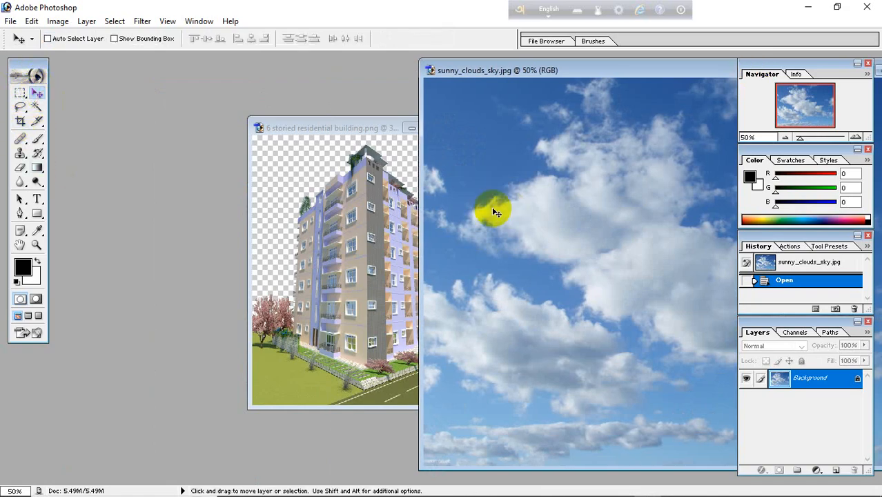
drag(505, 206, 276, 193)
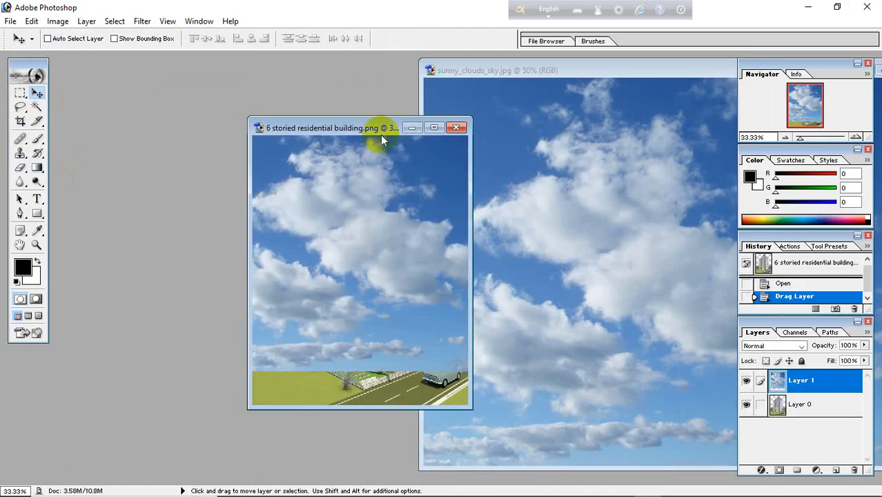
Maximize the building document, place Layer 0 above the sky layer, and shift the sky down and to the right behind the building
click(439, 129)
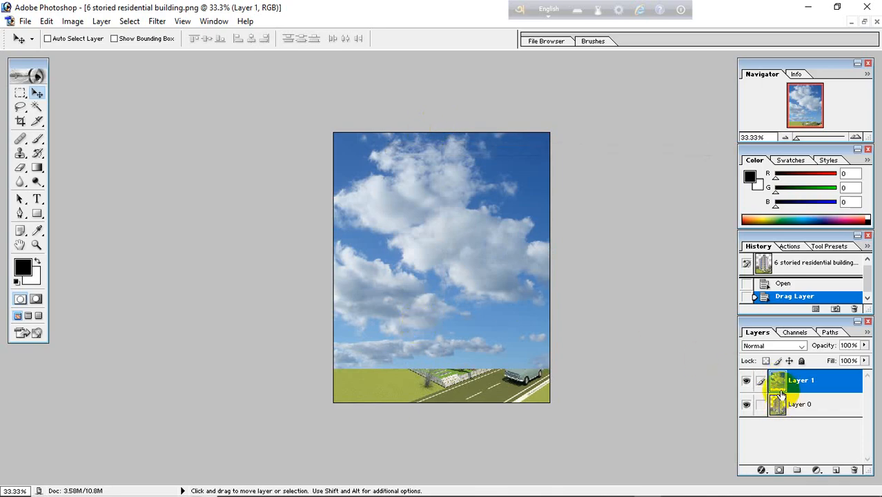
drag(778, 405, 780, 380)
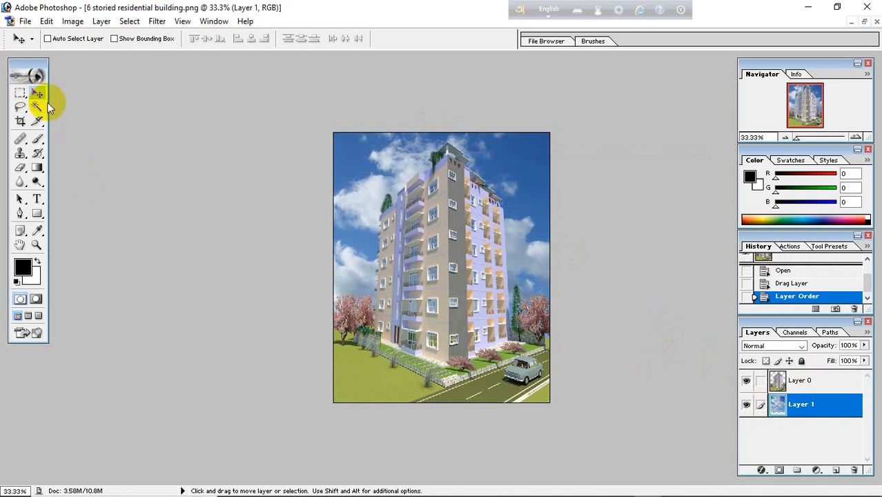
drag(508, 204, 534, 223)
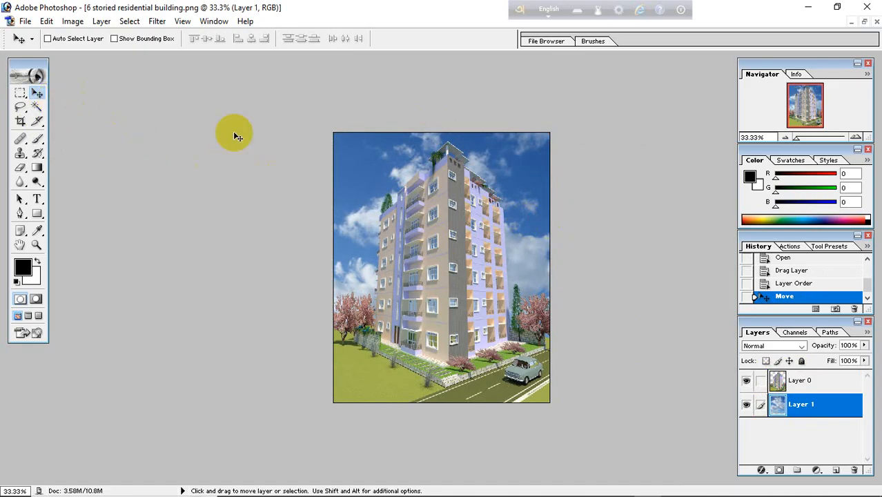
Open Backdrop003_8K_Color.png from the Desktop
click(26, 23)
click(64, 52)
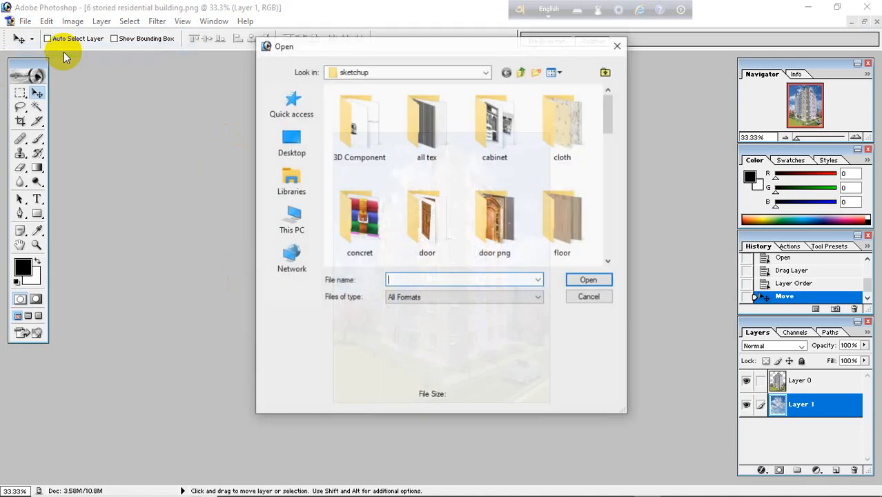
click(290, 219)
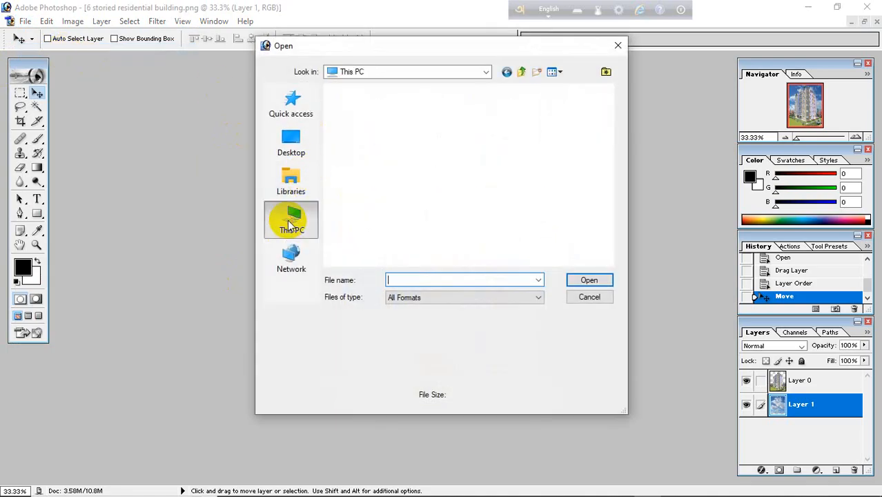
click(299, 158)
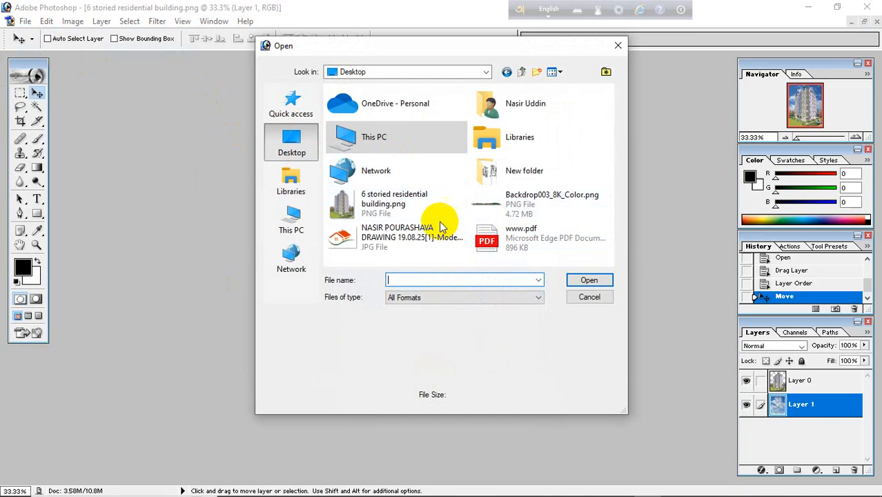
click(488, 204)
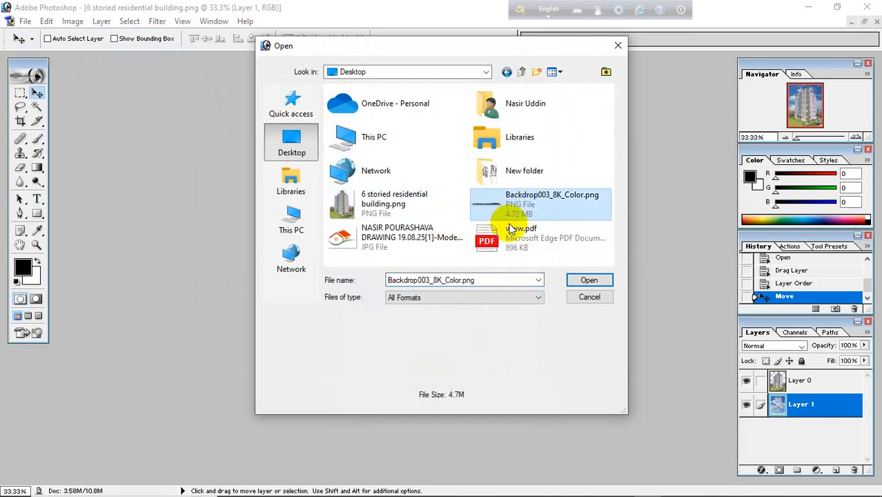
click(590, 281)
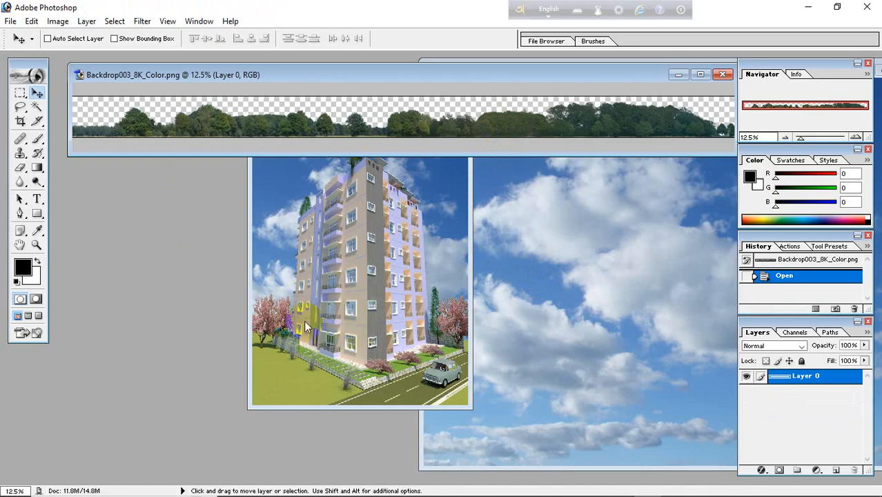
Copy the tree backdrop into the building document and position it behind the building, above the sky layer
click(216, 124)
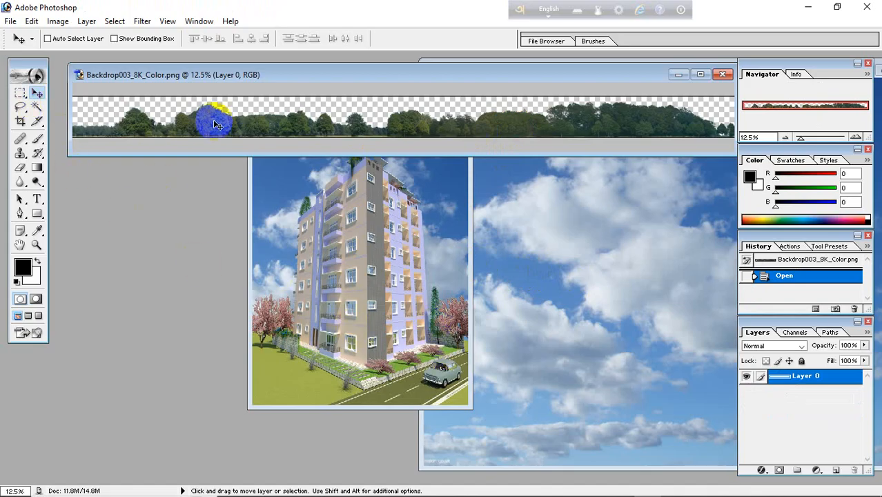
drag(213, 126, 263, 298)
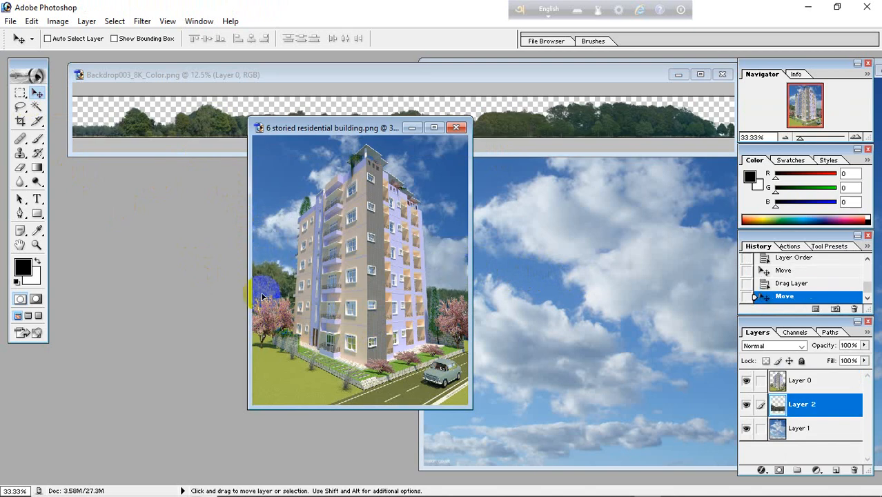
click(441, 128)
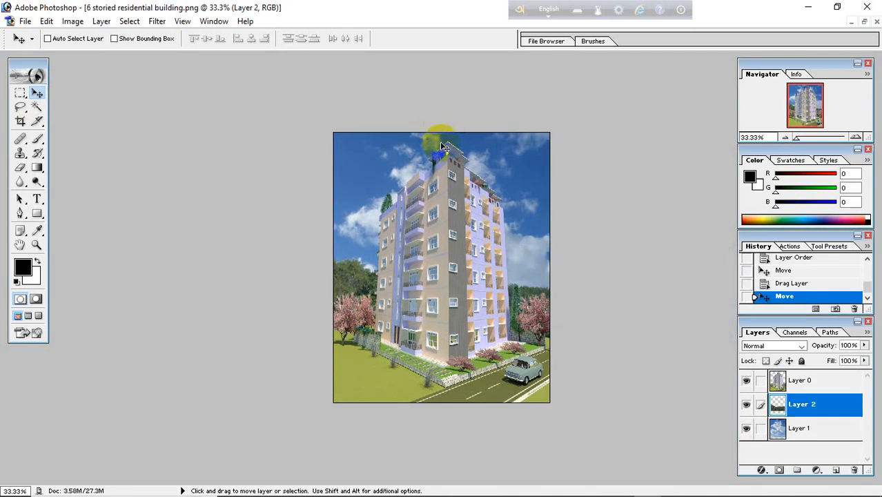
drag(523, 297, 347, 274)
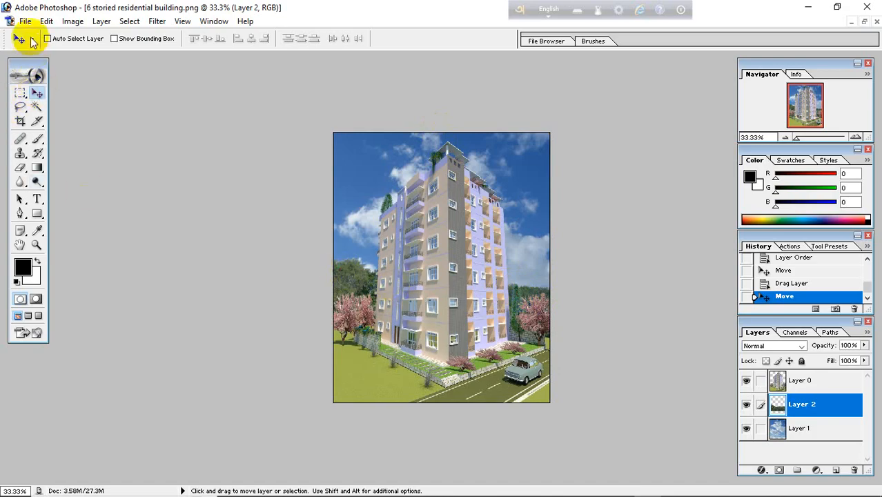
Raise the tree backdrop on Layer 2 slightly behind the building
right_click(812, 408)
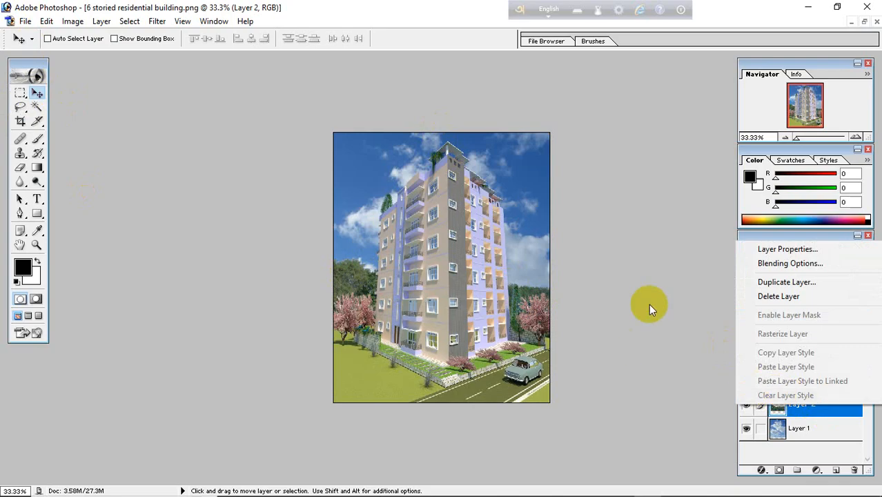
click(662, 266)
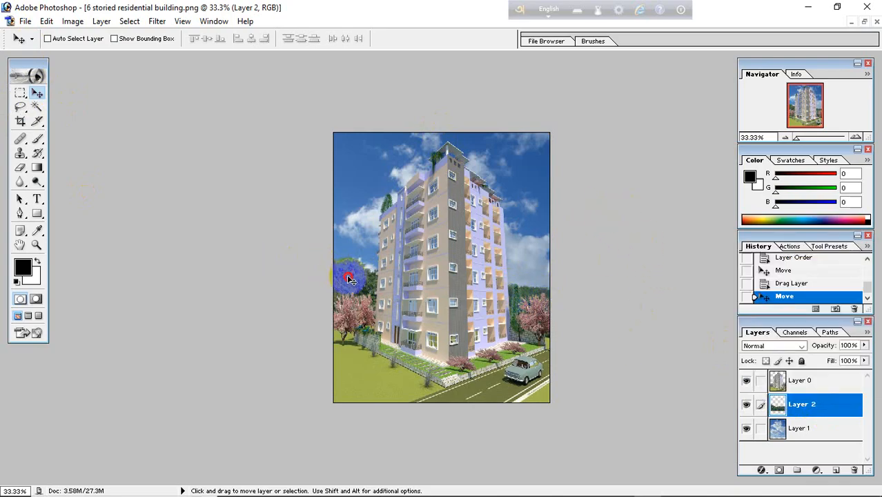
mouse_move(348, 278)
mouse_down()
mouse_move(351, 246)
mouse_move(346, 263)
mouse_up()
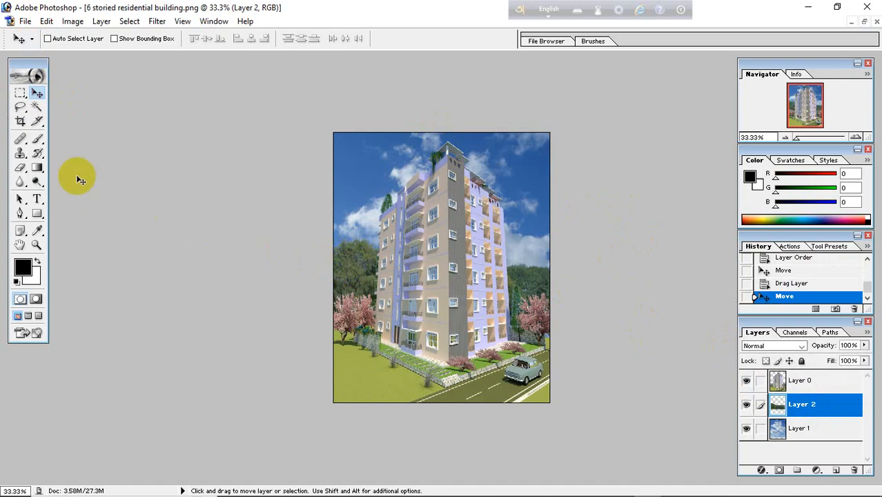
click(21, 95)
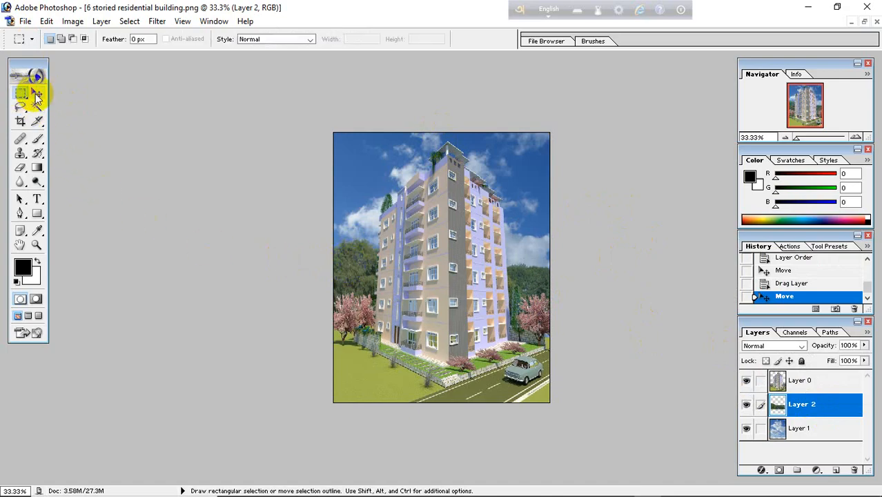
click(37, 95)
click(100, 21)
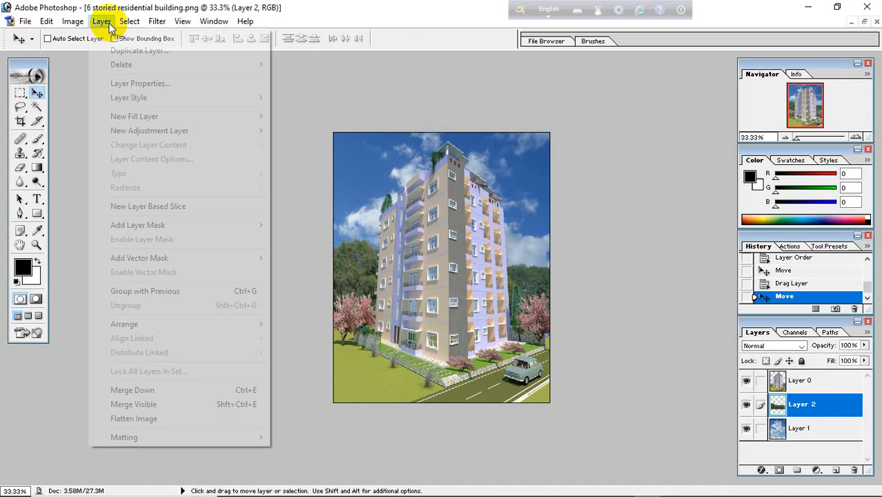
mouse_move(129, 21)
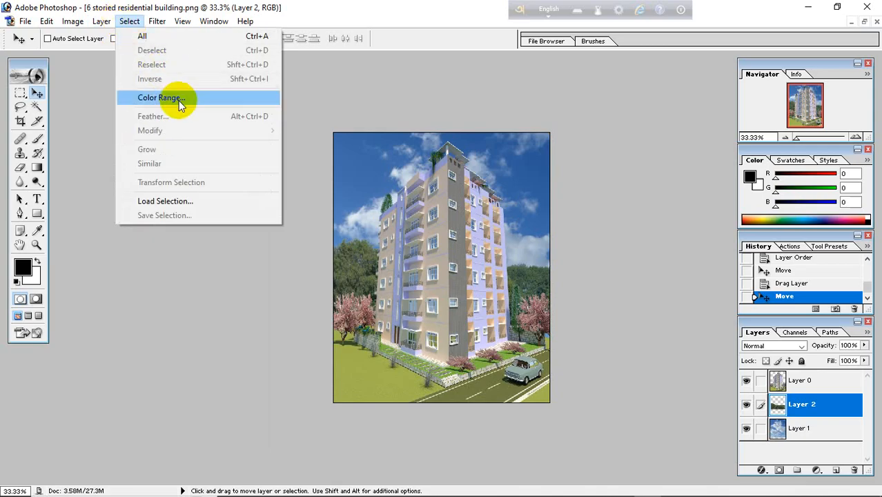
click(94, 109)
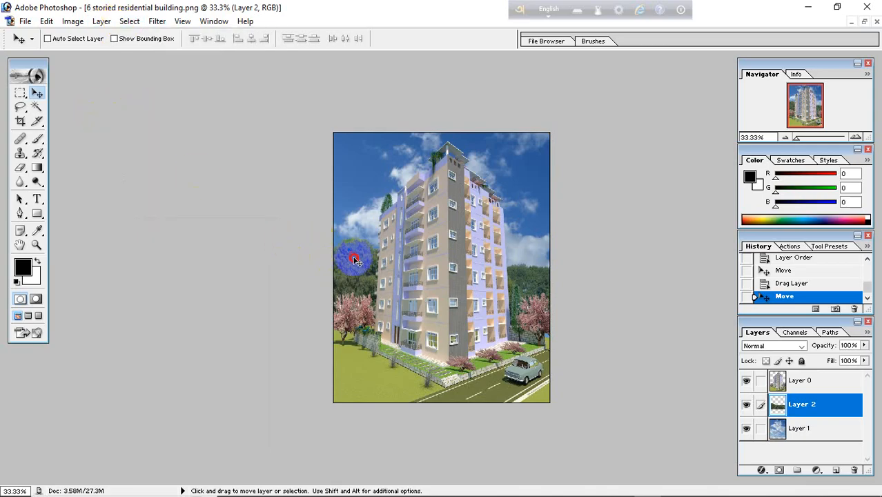
Lower the tree backdrop slightly and shift it a little to the right behind the building
drag(356, 261, 359, 265)
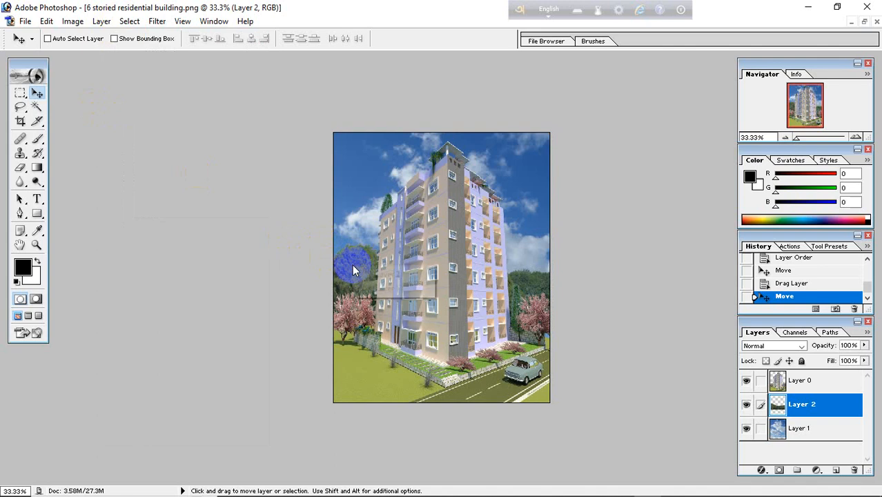
right_click(352, 264)
click(647, 265)
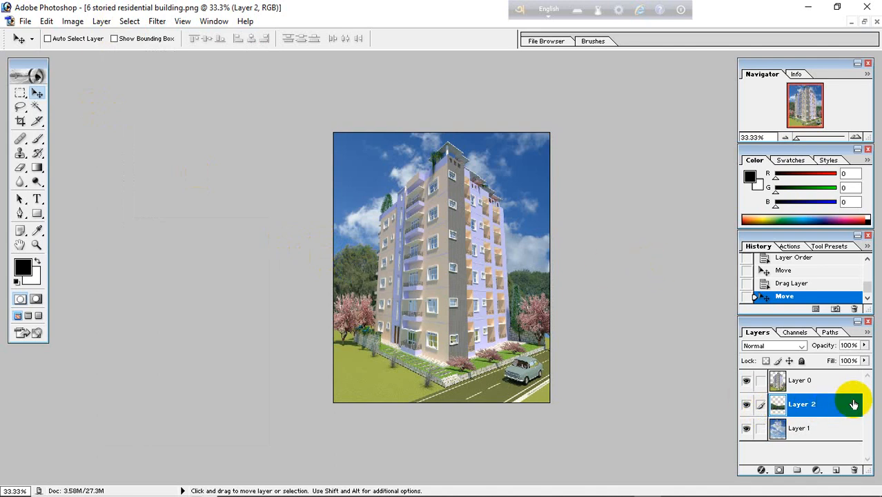
scroll(854, 404, up, 7)
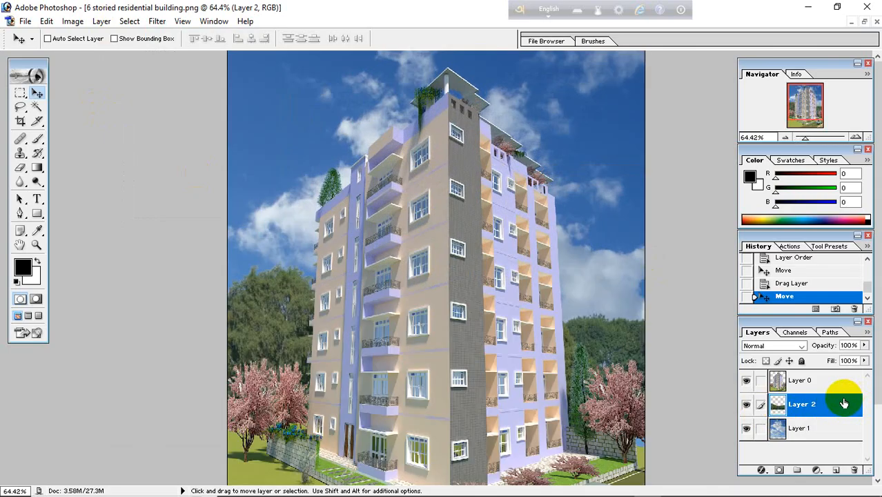
scroll(683, 329, down, 5)
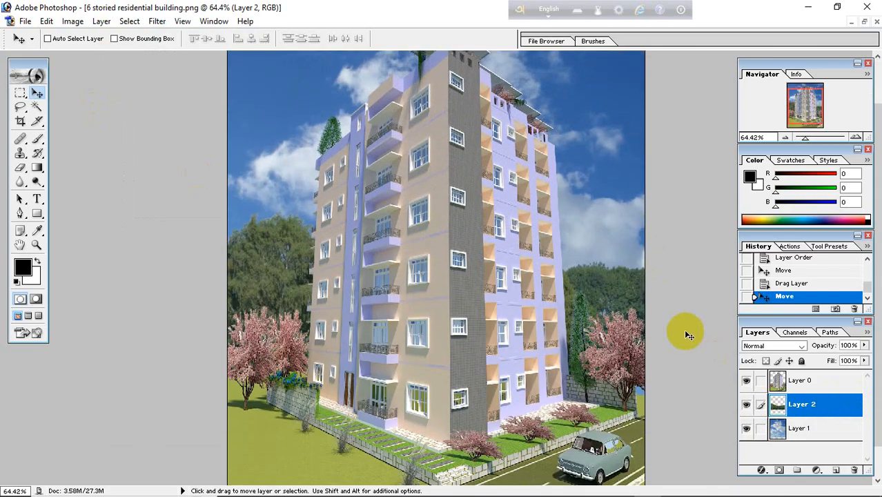
scroll(685, 334, down, 3)
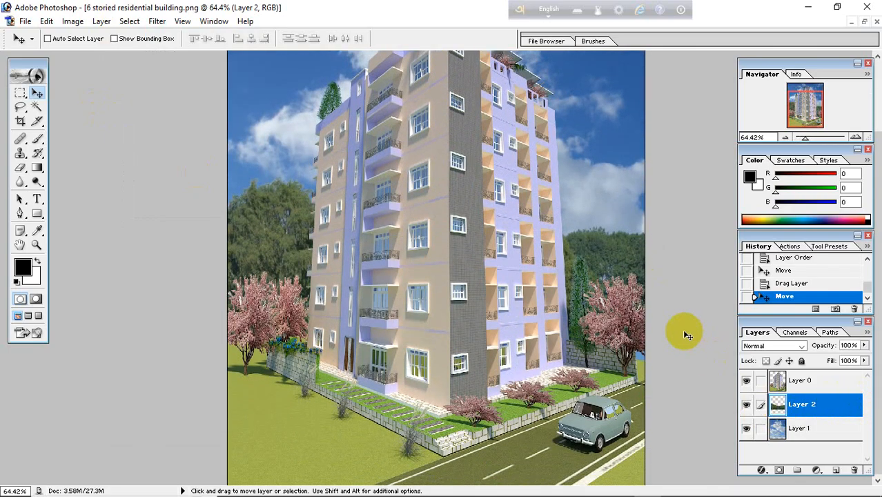
scroll(683, 331, up, 5)
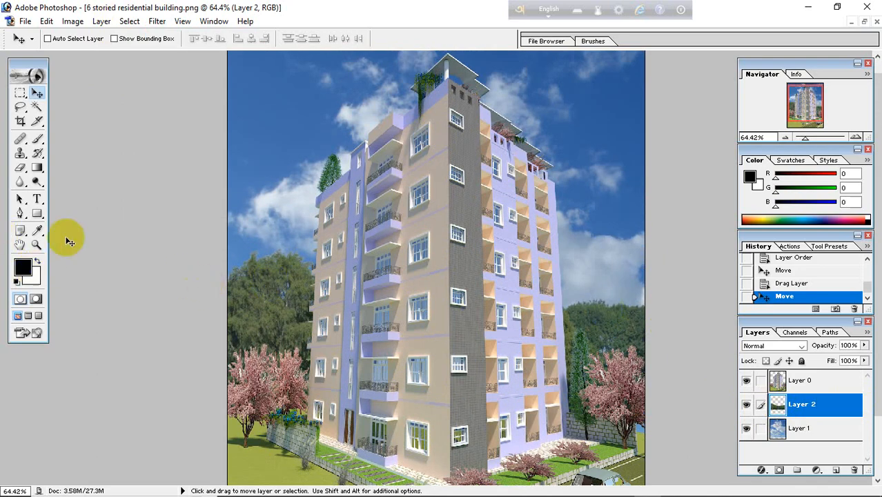
click(784, 376)
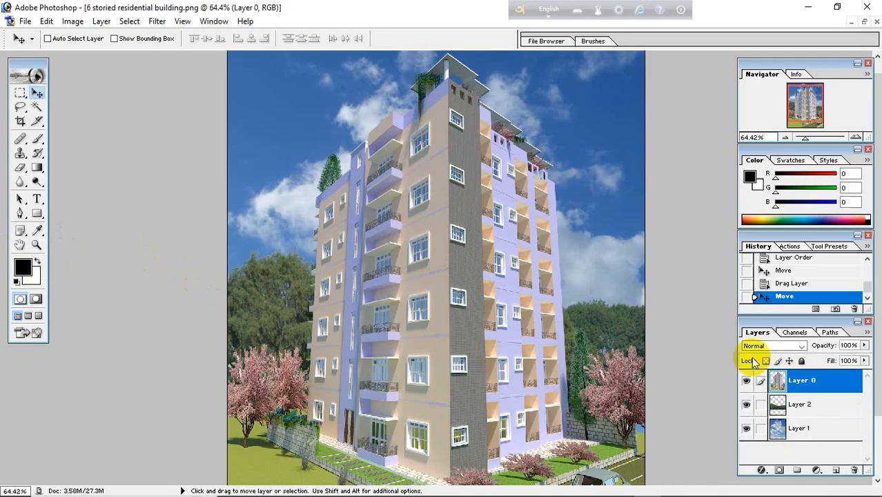
click(790, 405)
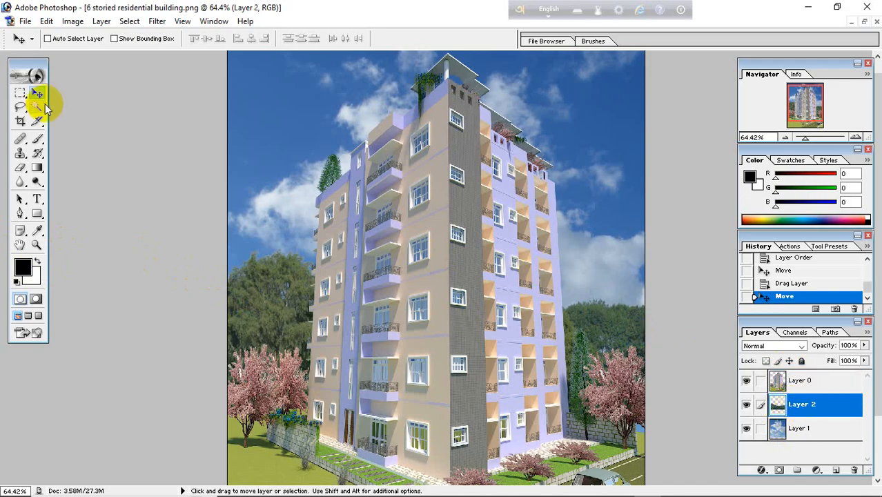
click(20, 93)
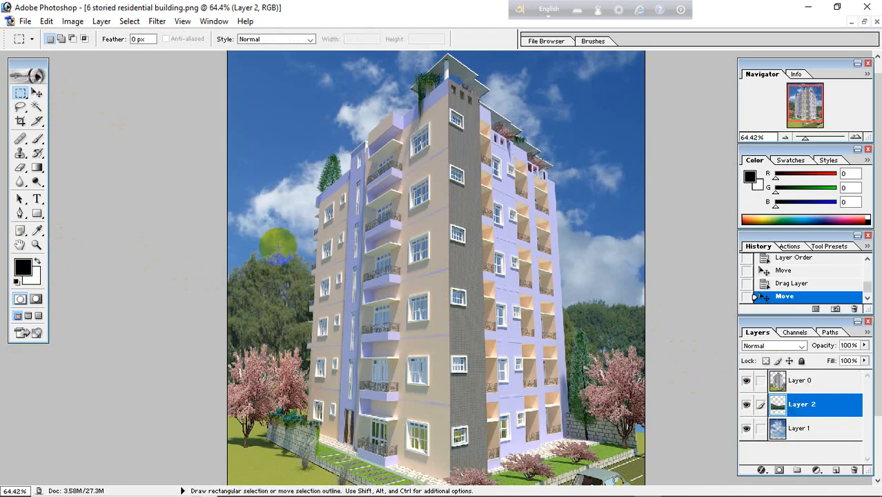
click(37, 95)
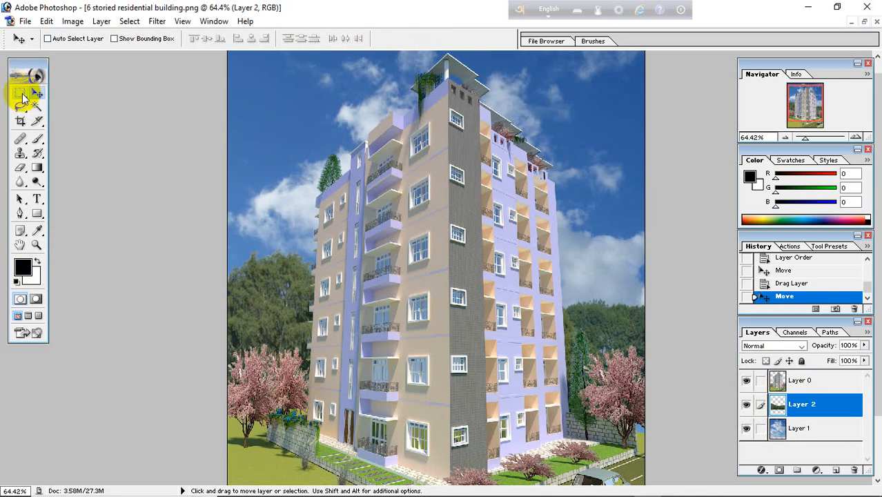
click(20, 93)
click(36, 94)
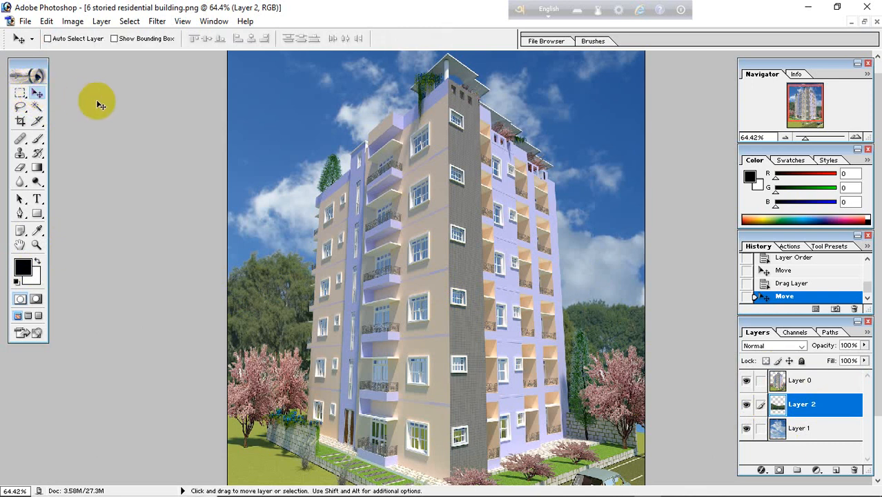
Turn on Auto Select Layer and Show Bounding Box, and scale the Layer 2 tree backdrop to 105.9% width and 140.8% height
click(47, 38)
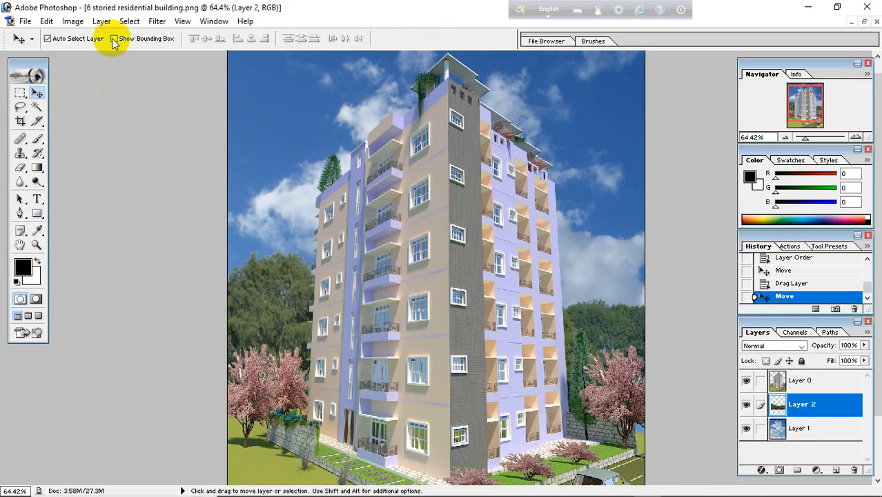
click(113, 39)
scroll(201, 224, down, 2)
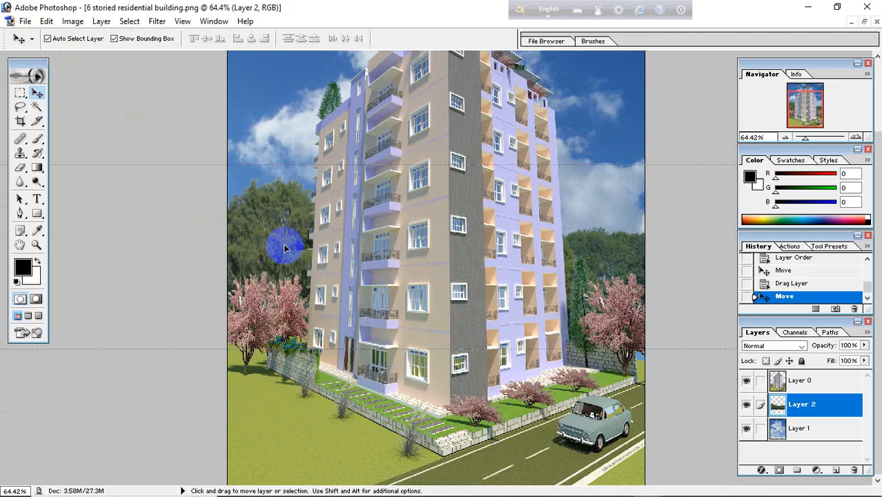
scroll(285, 248, up, 3)
scroll(286, 248, down, 8)
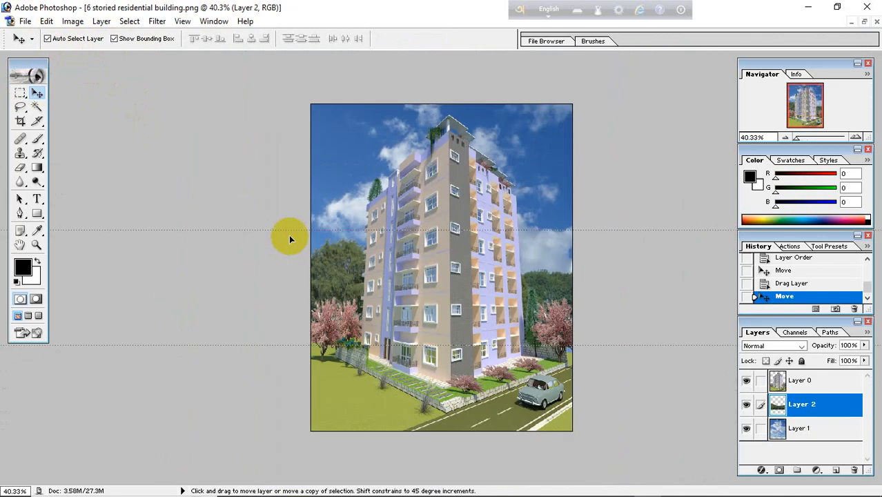
scroll(289, 239, down, 3)
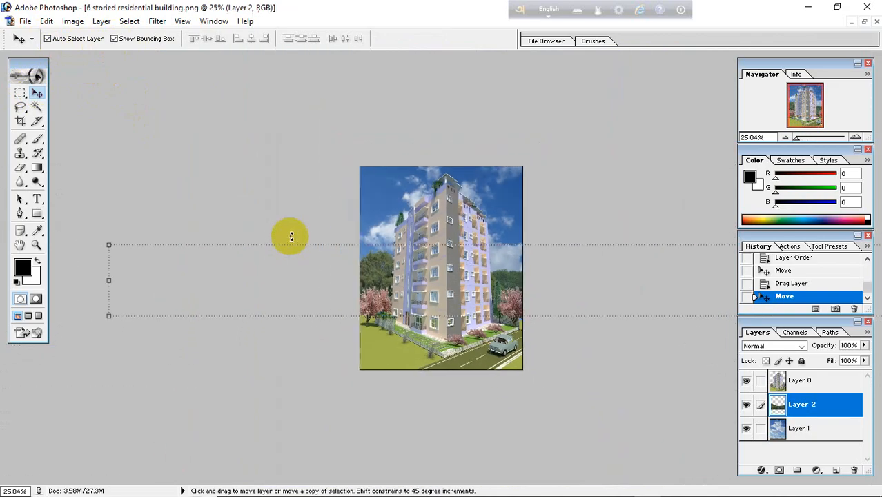
scroll(291, 237, up, 4)
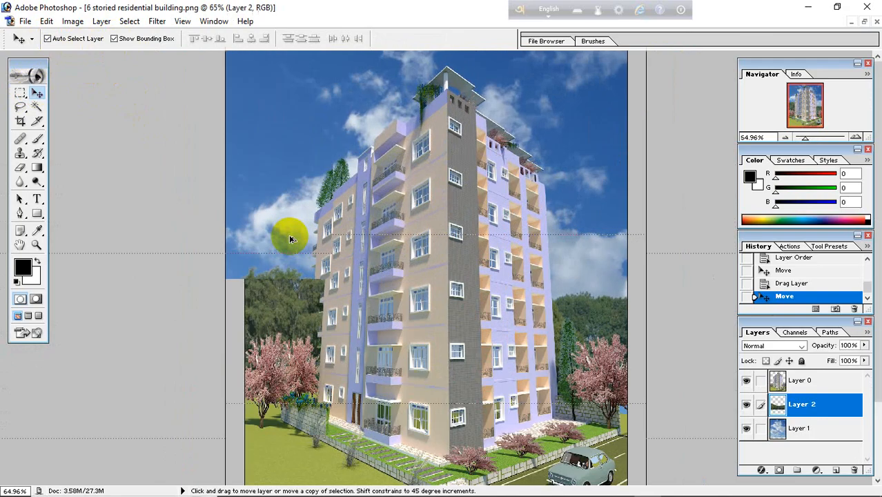
scroll(289, 239, down, 3)
scroll(290, 239, down, 3)
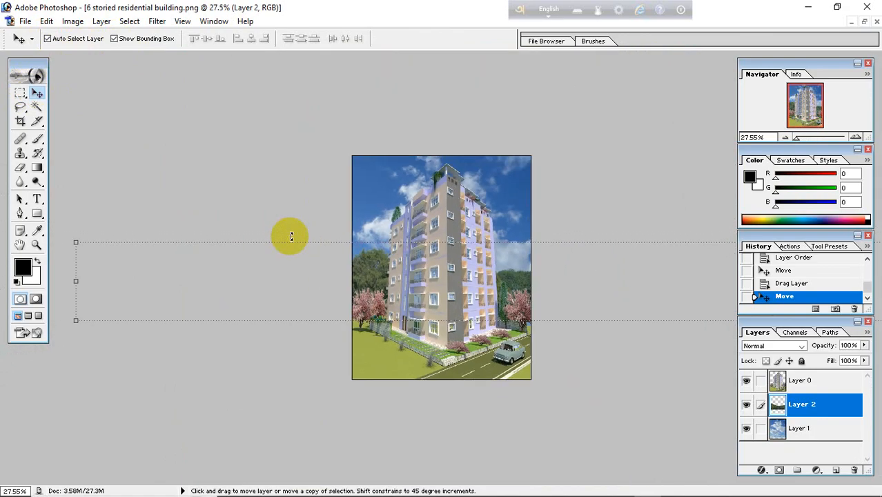
drag(137, 245, 65, 220)
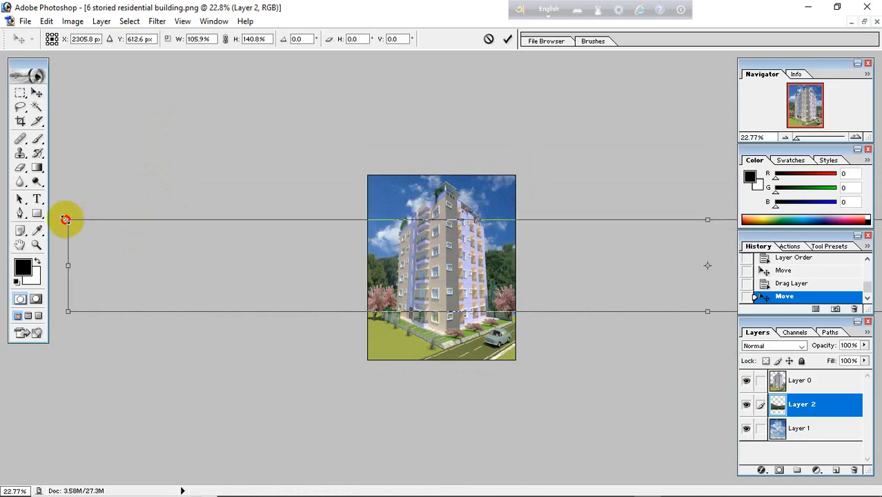
scroll(469, 310, down, 1)
scroll(468, 310, up, 2)
scroll(468, 309, up, 2)
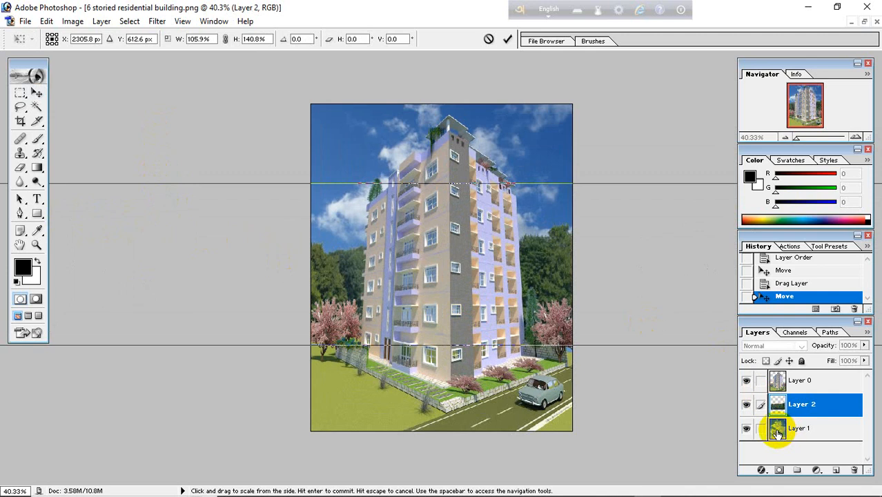
click(37, 93)
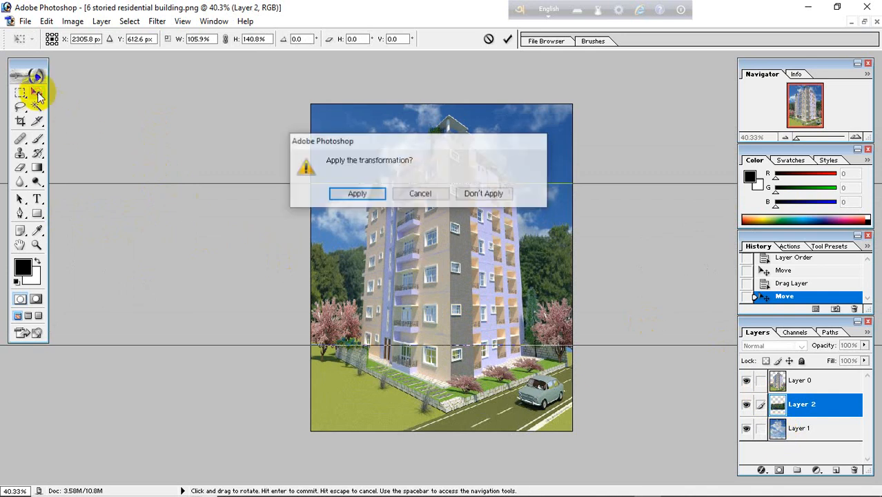
click(357, 194)
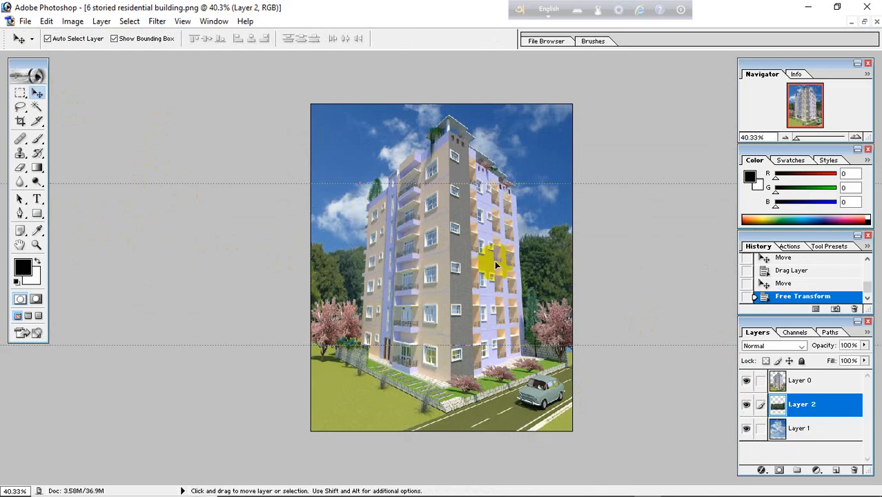
Narrow the sky image on Layer 1 to 67.8% width, bringing its right edge to the canvas edge
click(777, 429)
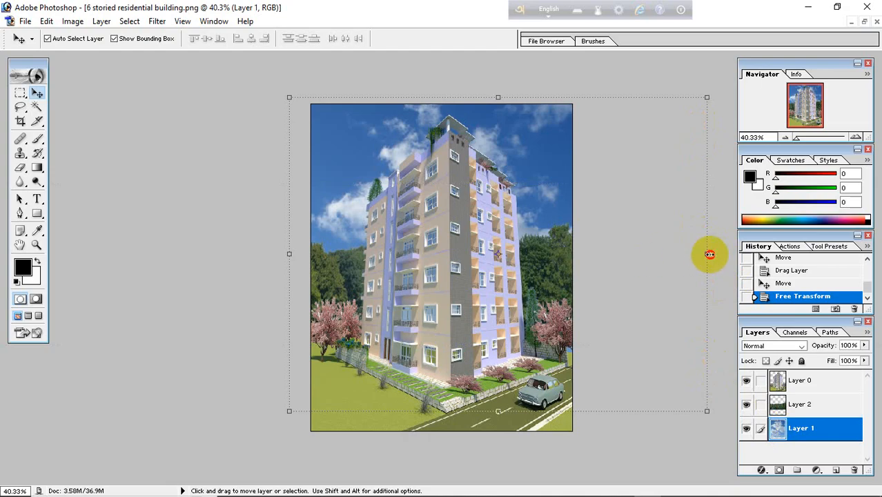
drag(710, 254, 574, 238)
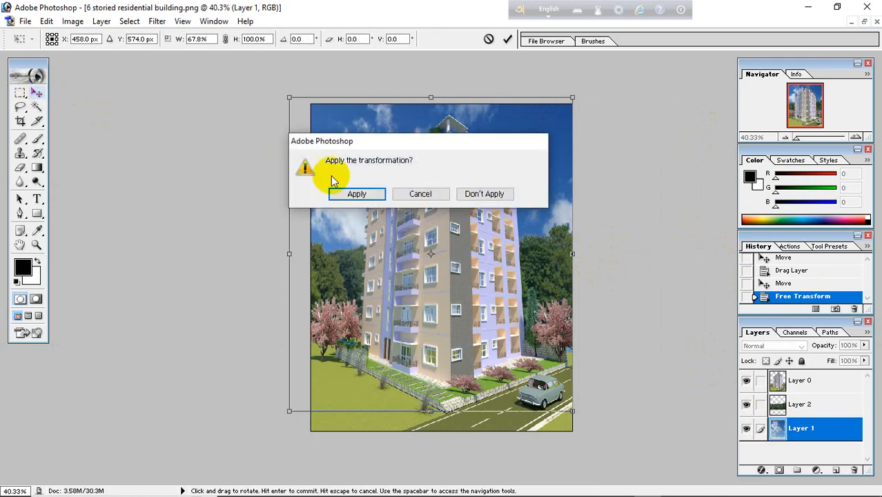
click(357, 194)
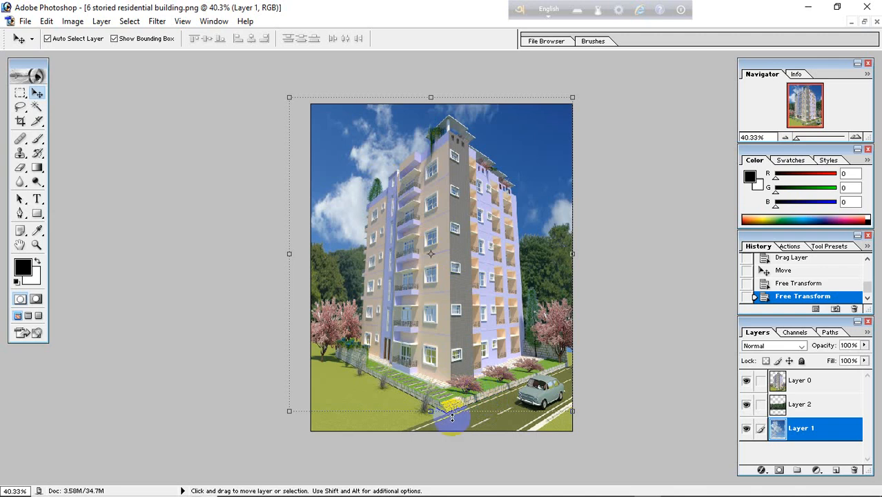
scroll(463, 417, up, 4)
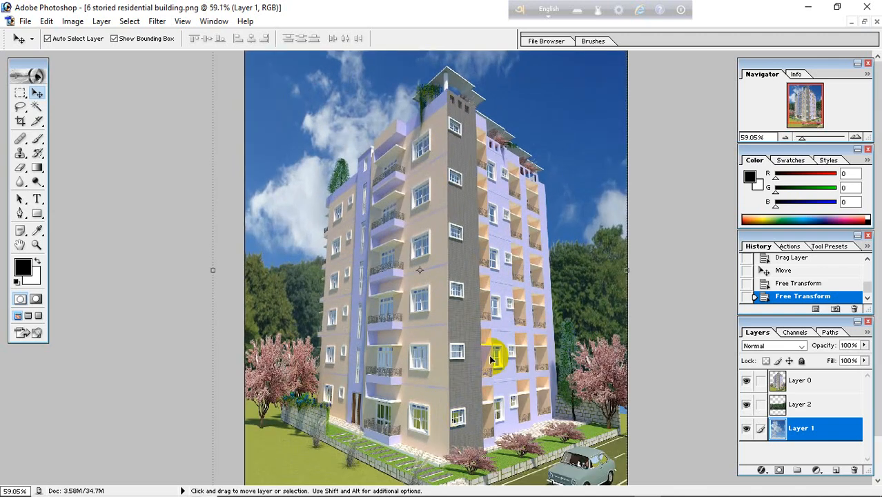
scroll(492, 359, down, 3)
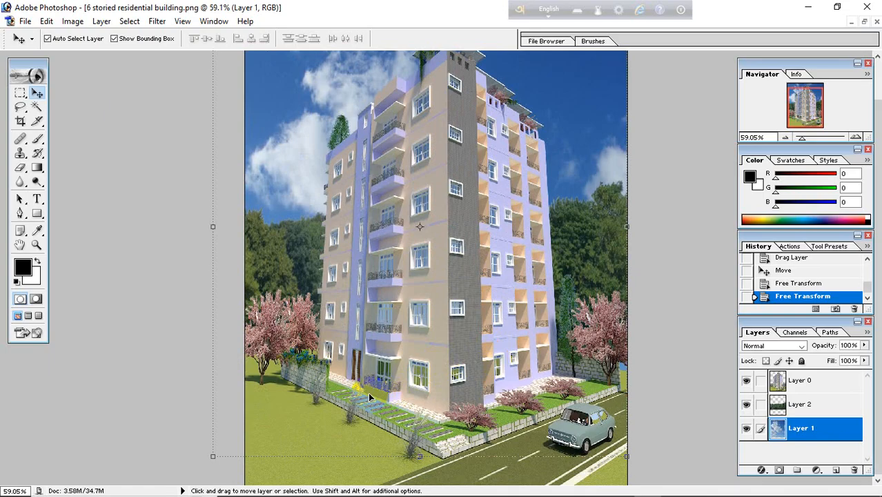
drag(361, 389, 395, 450)
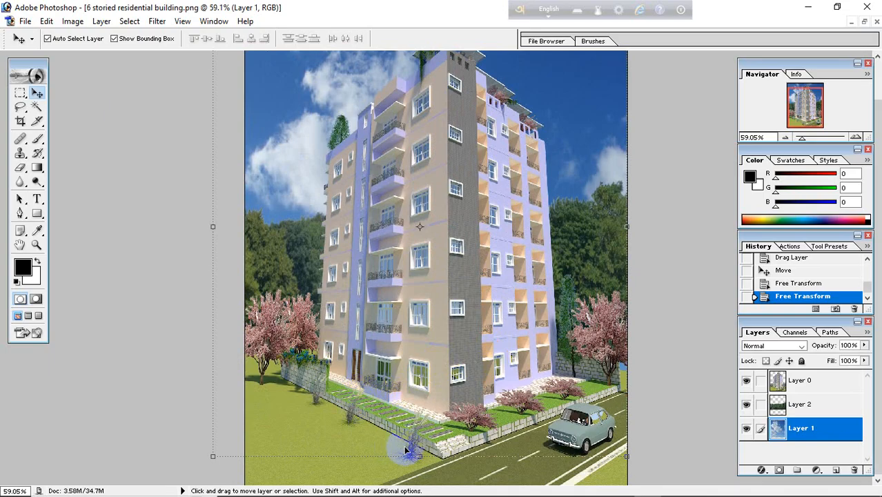
mouse_move(235, 491)
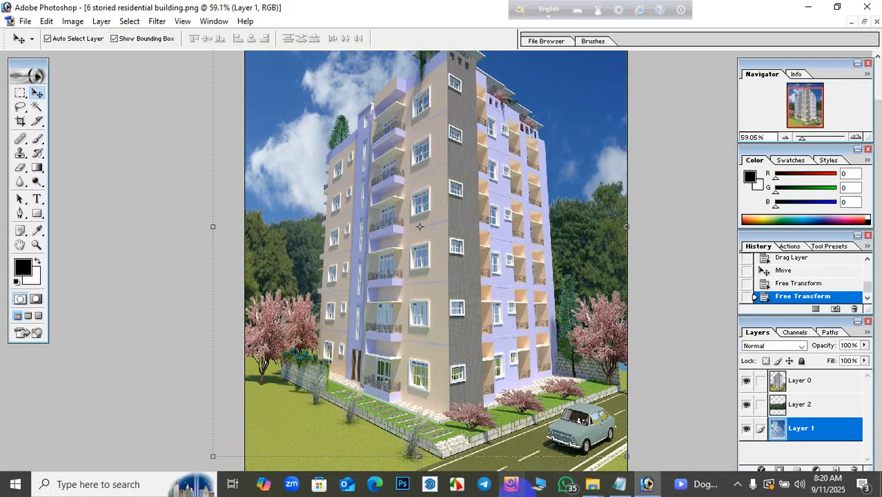
Open Wildflower3.png from the png tree folder inside All Png on the Cad file (F:) drive
click(25, 21)
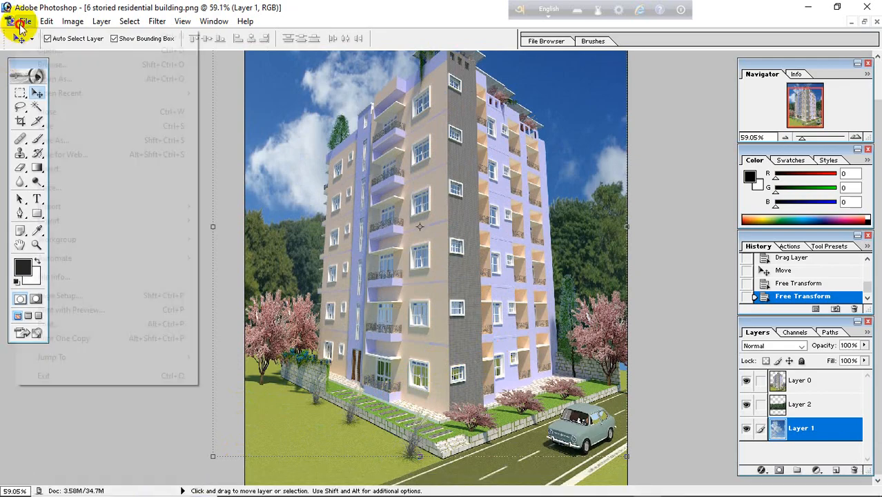
click(43, 51)
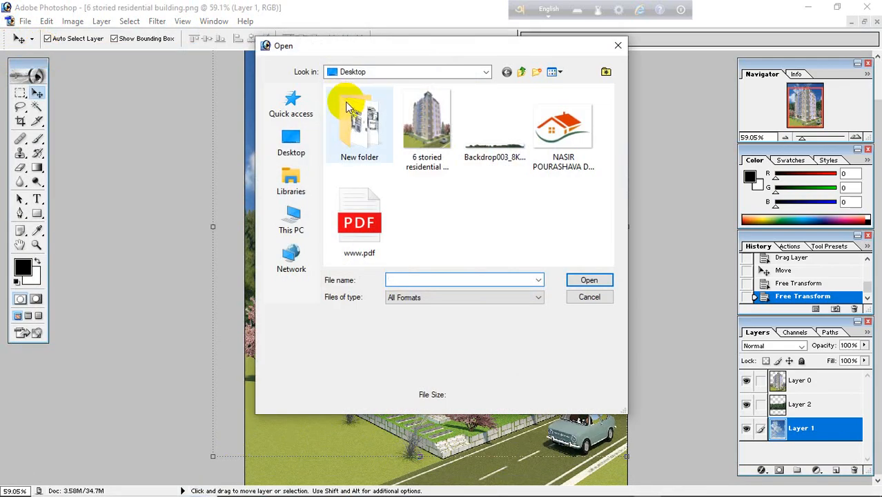
click(295, 231)
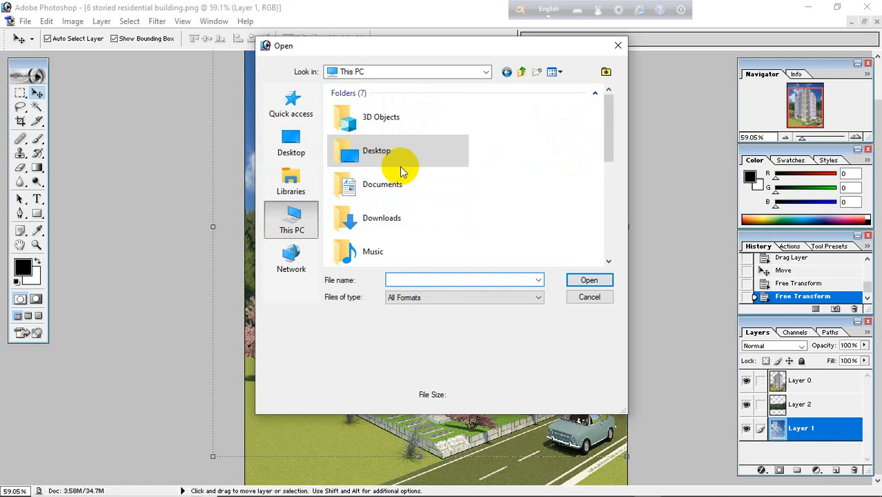
scroll(397, 207, down, 5)
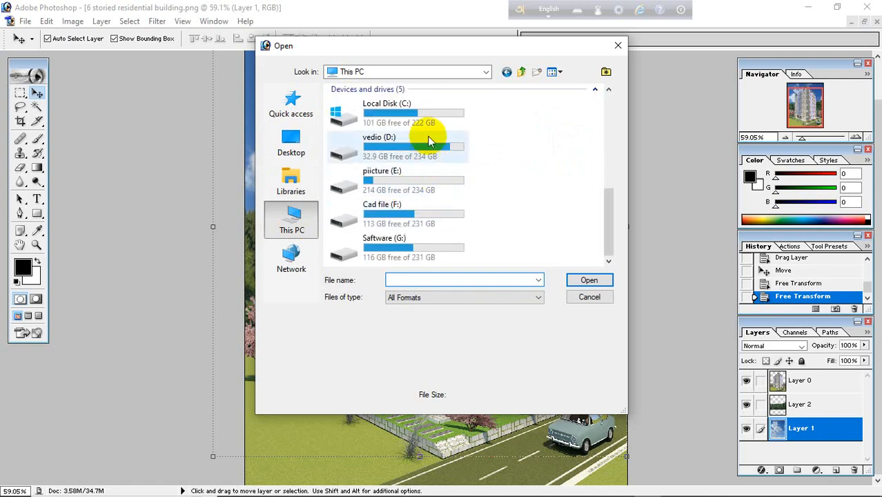
double_click(402, 209)
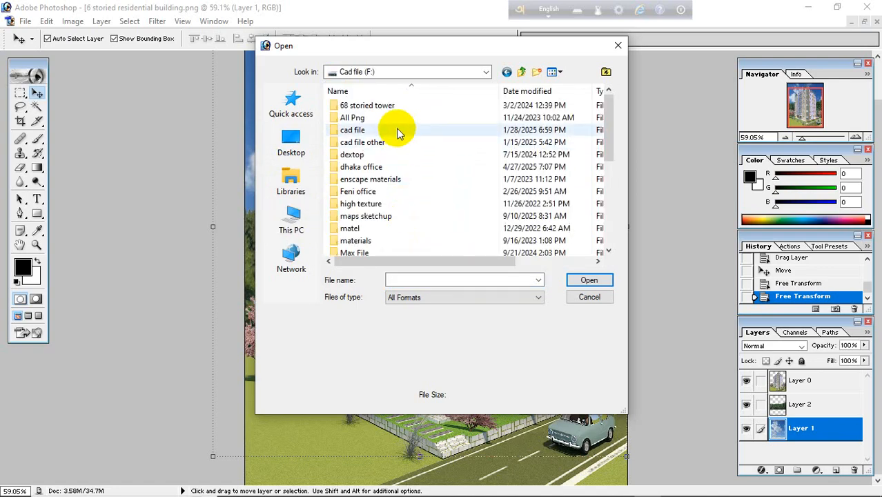
double_click(405, 120)
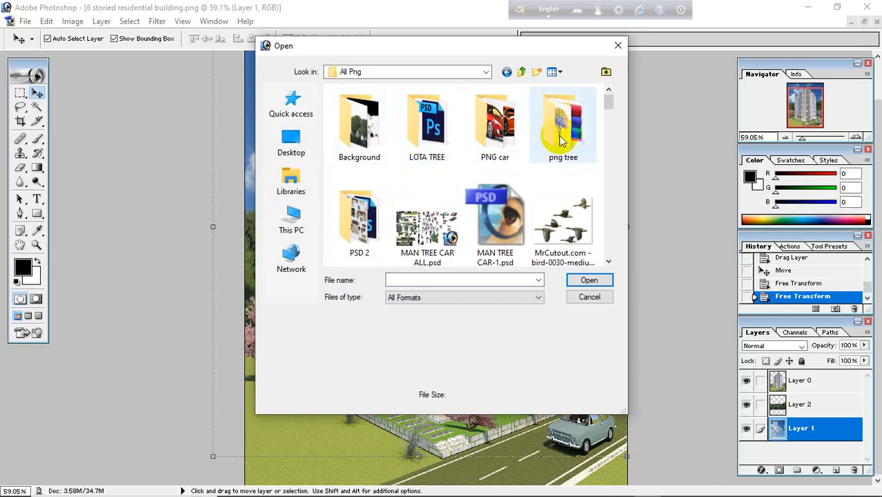
double_click(561, 132)
scroll(380, 131, down, 1)
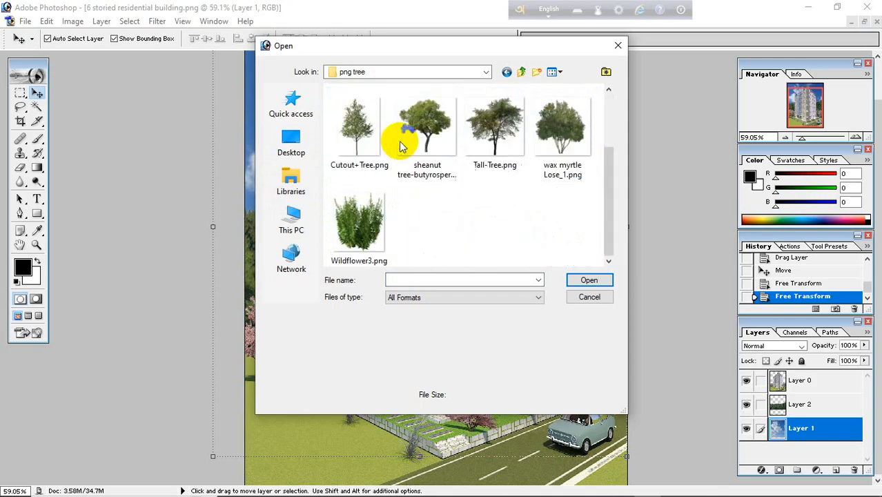
click(384, 207)
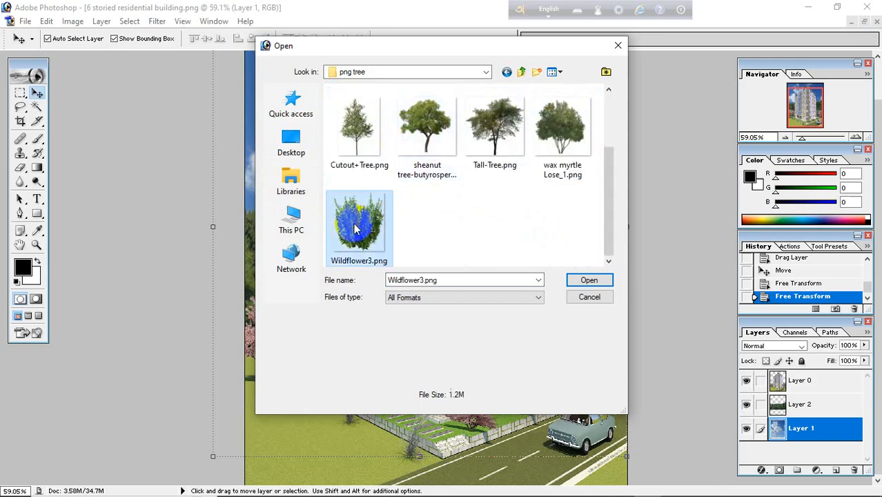
click(589, 280)
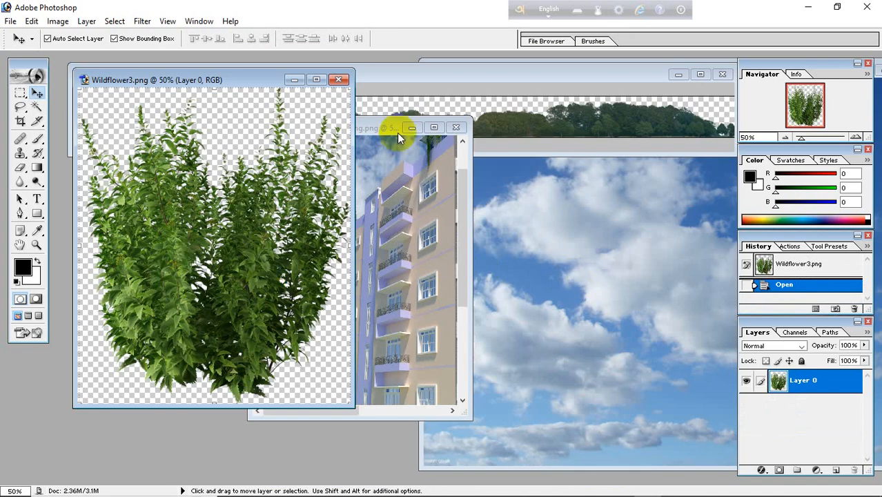
Copy the wildflower shrub into the 6 storied residential building image and place its layer above Layer 0
drag(248, 275, 423, 344)
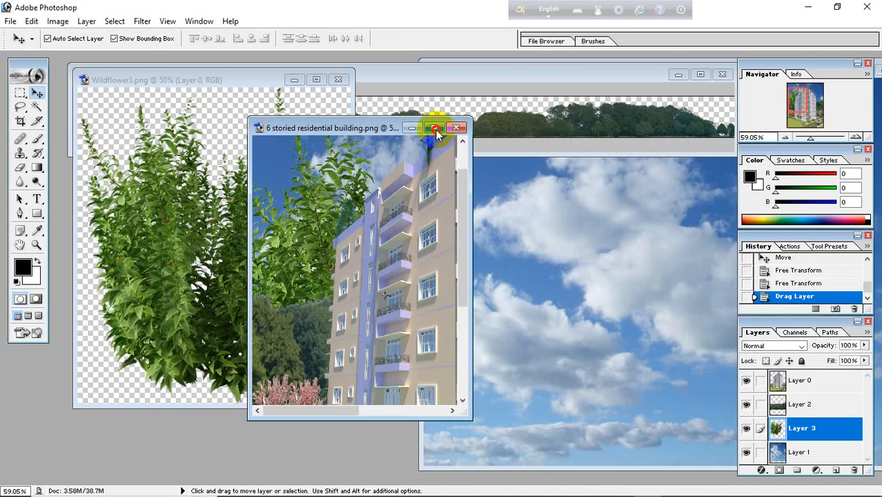
click(434, 128)
mouse_move(291, 136)
mouse_down()
mouse_move(305, 174)
mouse_move(270, 284)
mouse_move(301, 139)
mouse_up()
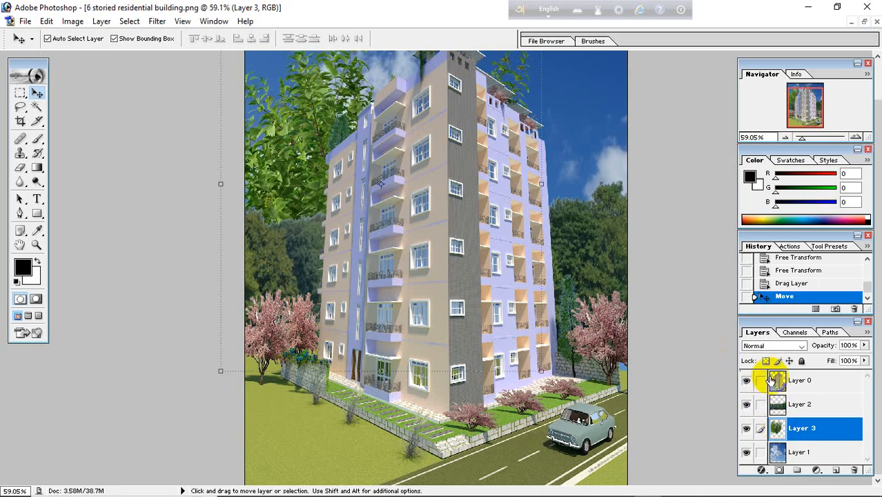
click(778, 428)
drag(777, 428, 782, 361)
click(410, 304)
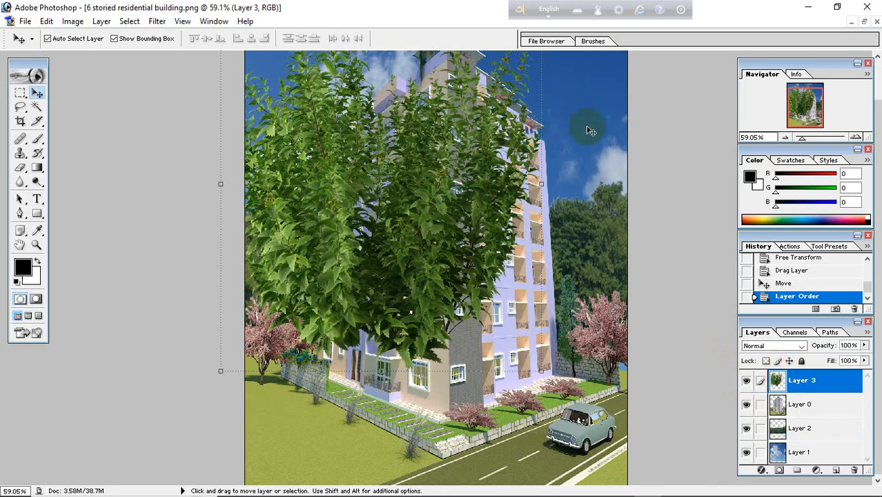
Scale the Layer 3 shrub down to 44.0% width and 45.7% height and apply the transformation
scroll(586, 138, up, 4)
scroll(582, 143, down, 10)
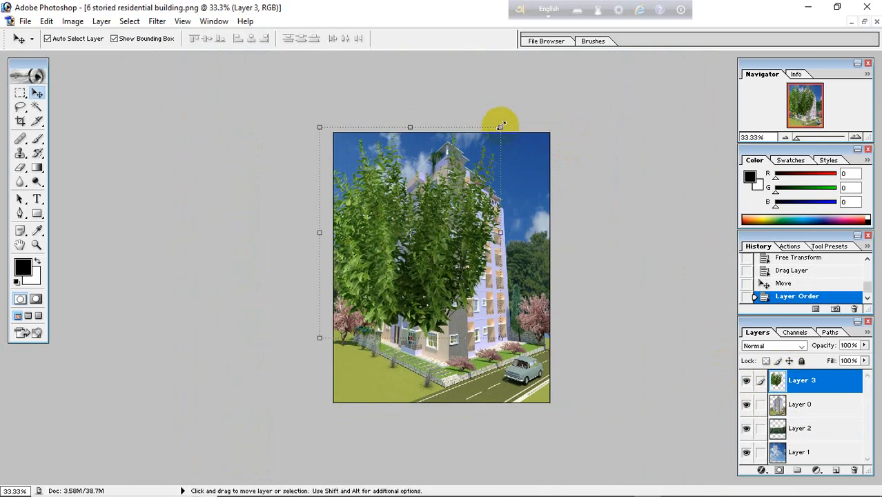
drag(501, 127, 373, 284)
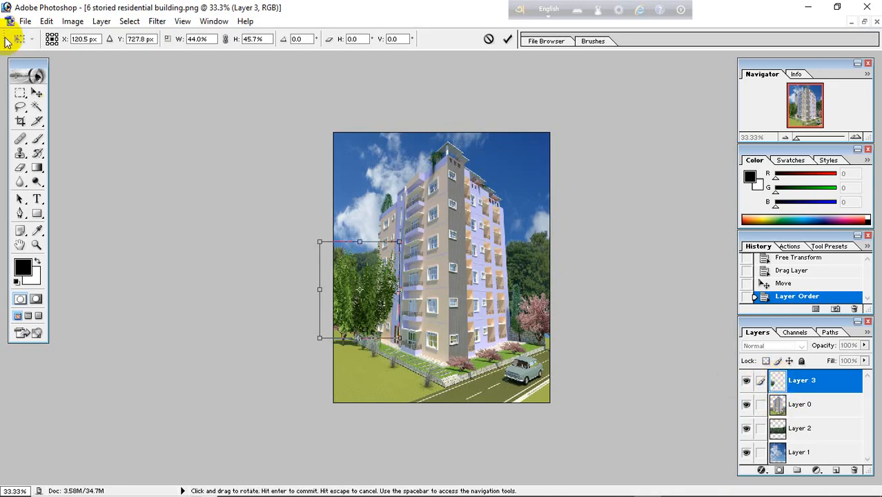
click(36, 94)
click(370, 193)
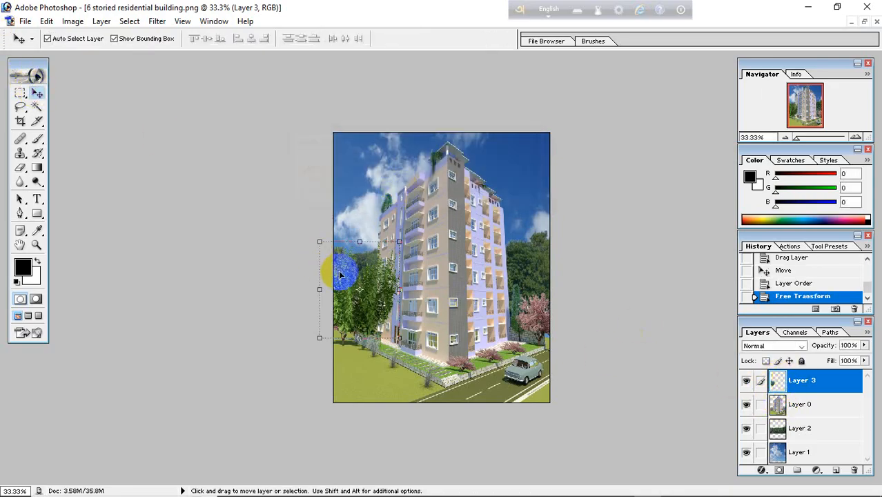
Try the Layer 3 shrub beneath Layer 0, and return it to the top of the layer stack
right_click(535, 320)
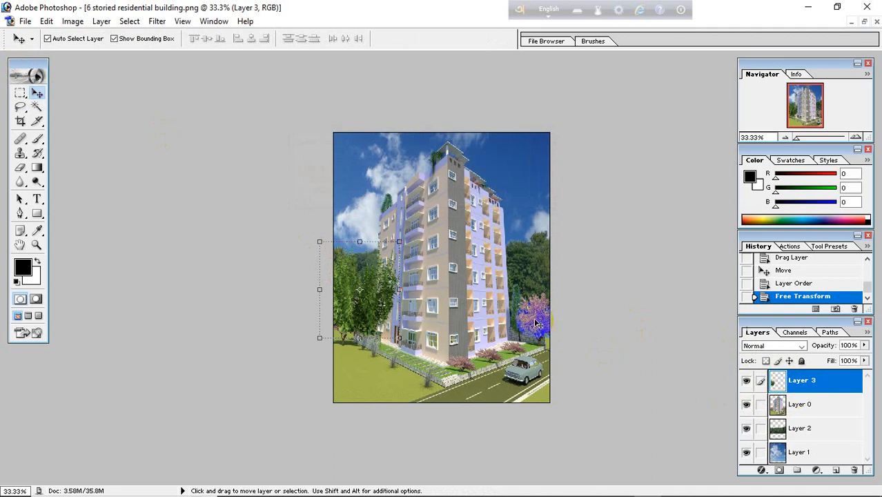
click(468, 295)
click(786, 404)
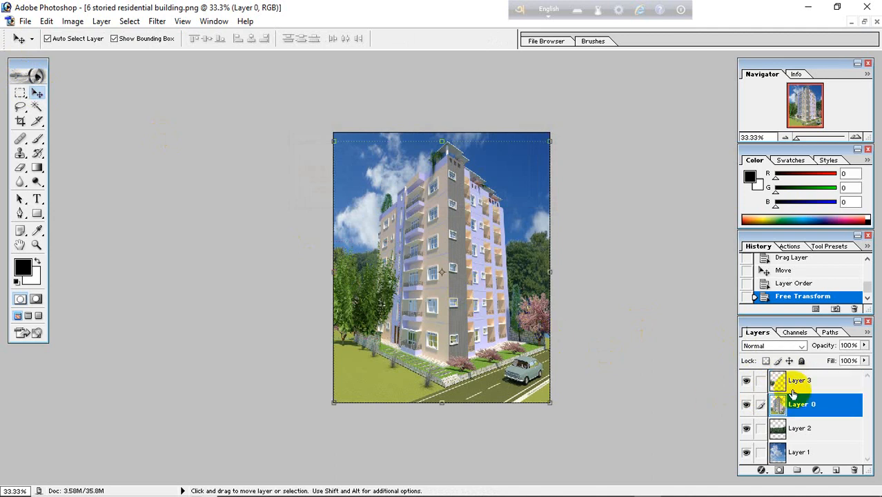
click(797, 381)
drag(794, 385, 797, 419)
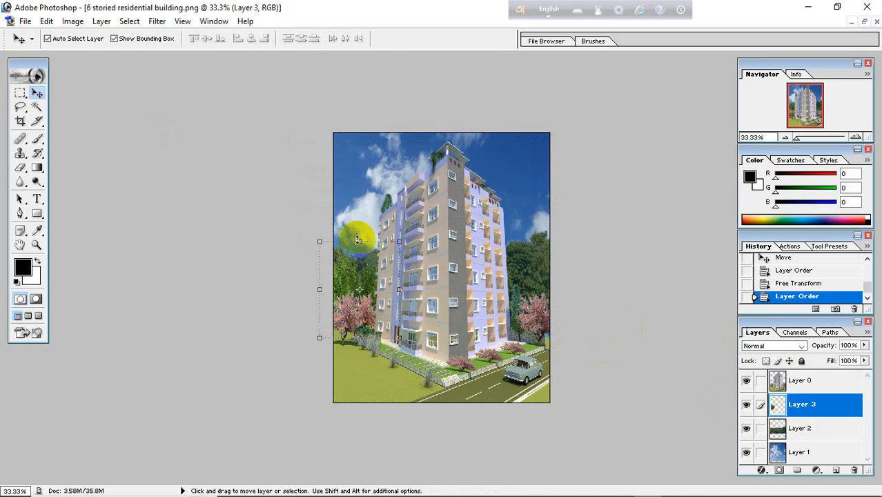
drag(797, 404, 805, 379)
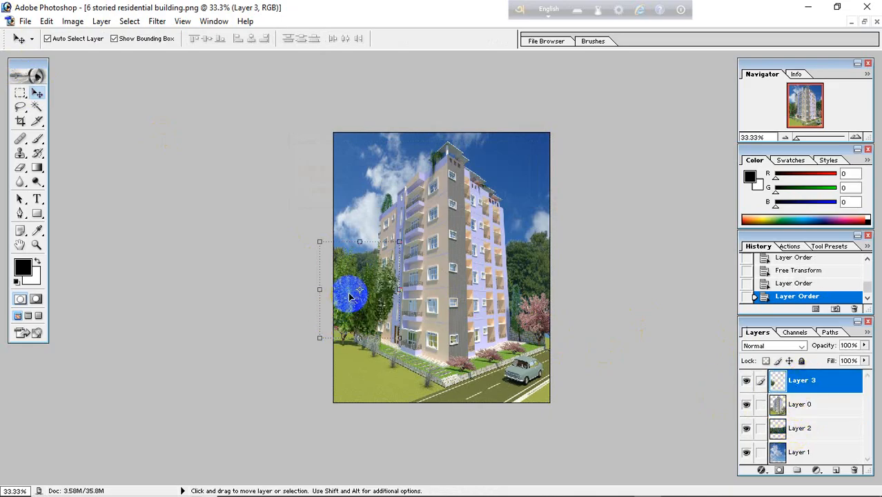
Shrink the Layer 3 shrub to 29.6% width and 34.8% height, place it on the front lawn beside the boundary wall, and apply the transformation
drag(349, 297, 357, 356)
drag(344, 387, 390, 344)
drag(353, 383, 370, 354)
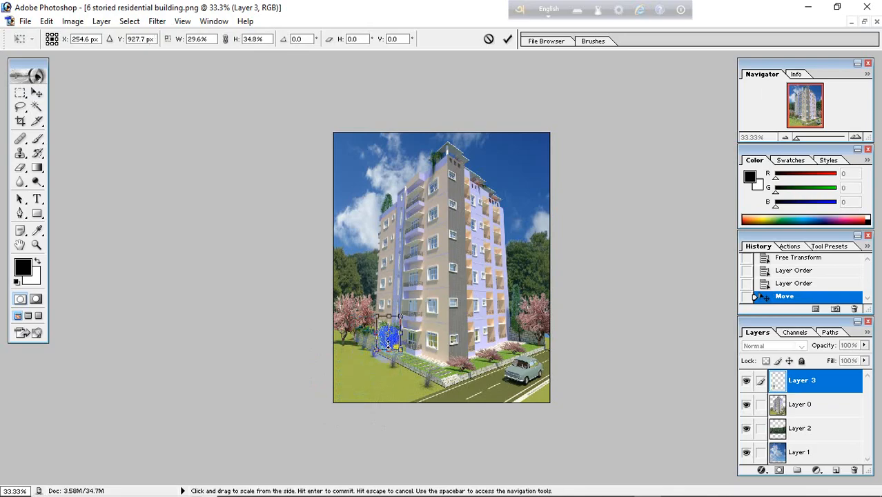
drag(393, 346, 396, 382)
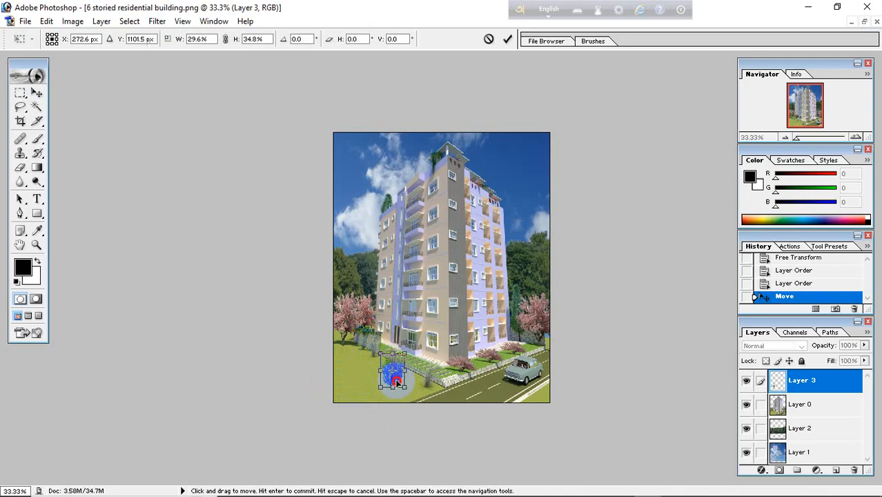
click(37, 94)
click(355, 191)
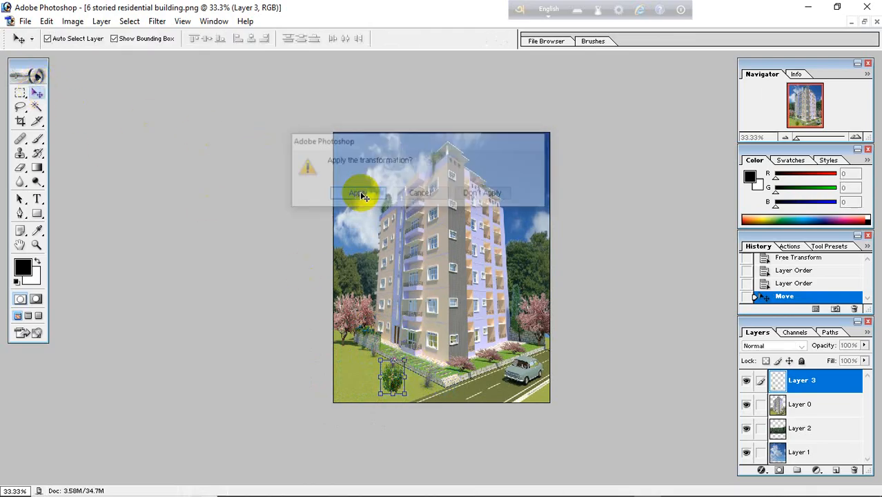
Enlarge the Layer 3 shrub to 238.6% width and 238.2% height and place it in the picture's lower-left corner, partly outside the canvas
drag(399, 379, 552, 352)
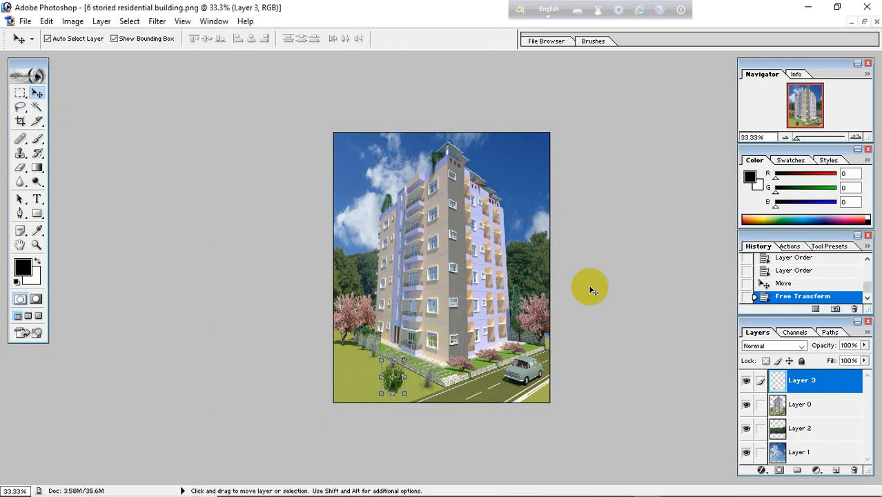
drag(590, 290, 348, 314)
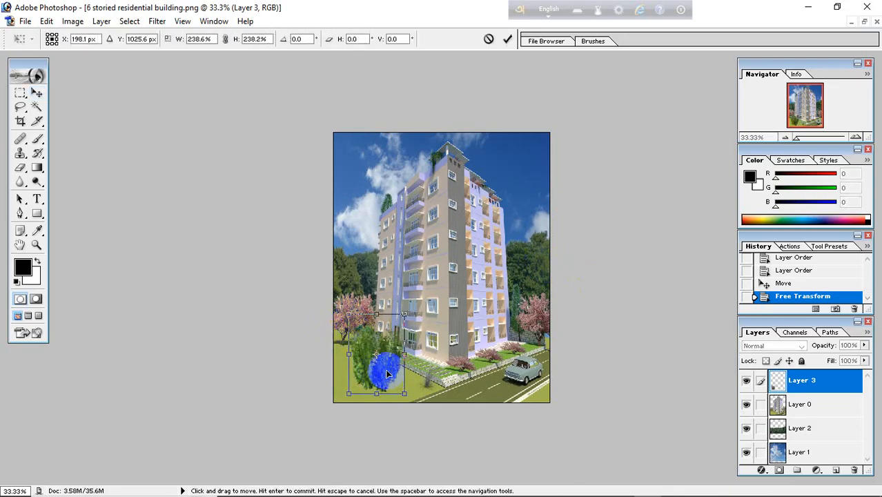
drag(375, 373, 339, 391)
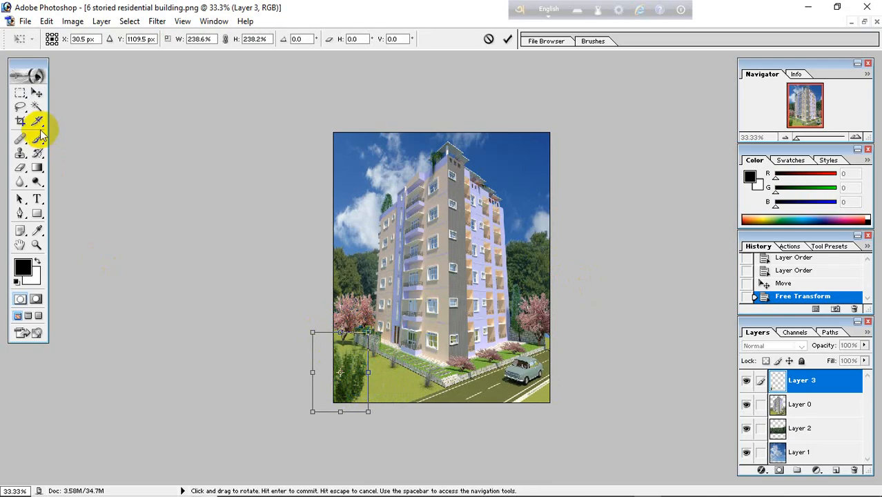
click(36, 92)
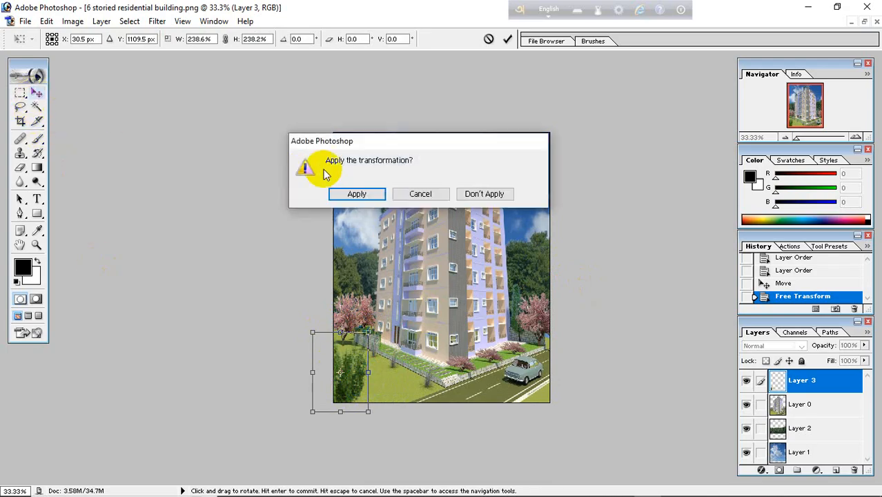
click(357, 195)
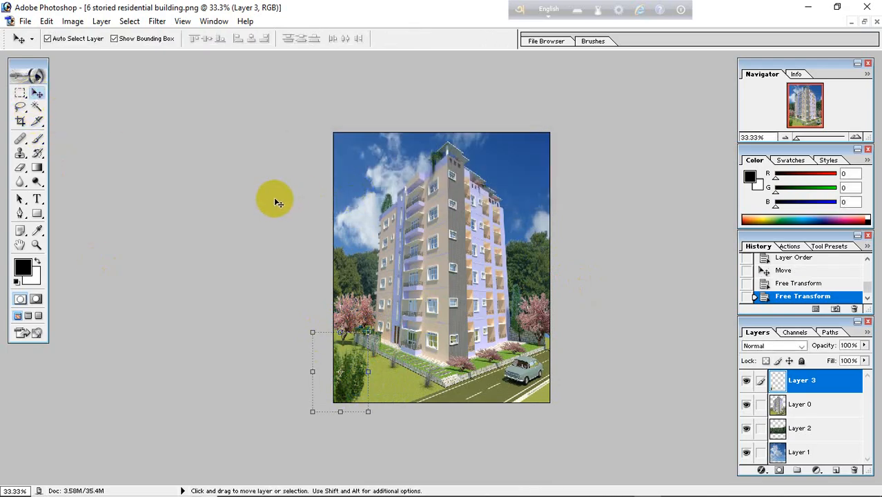
Browse the previews of the tree PSD files in the 01 folder inside png tree for a suitable foreground tree
click(26, 21)
click(45, 45)
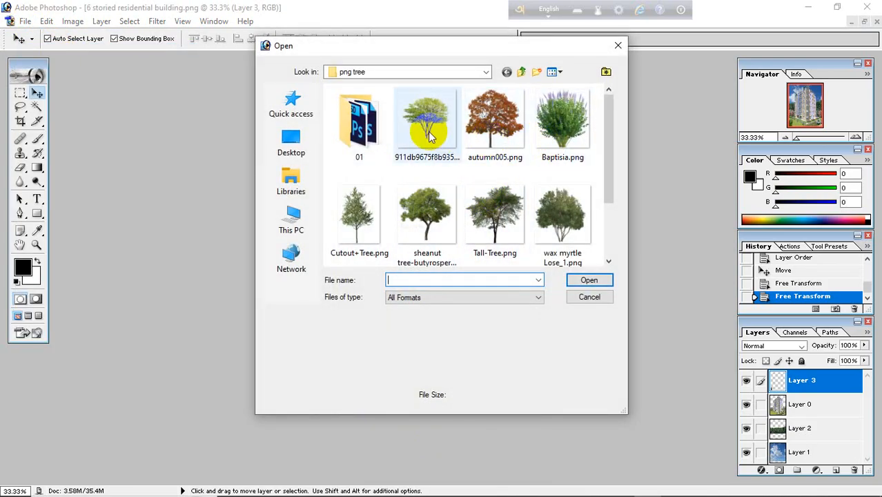
double_click(371, 134)
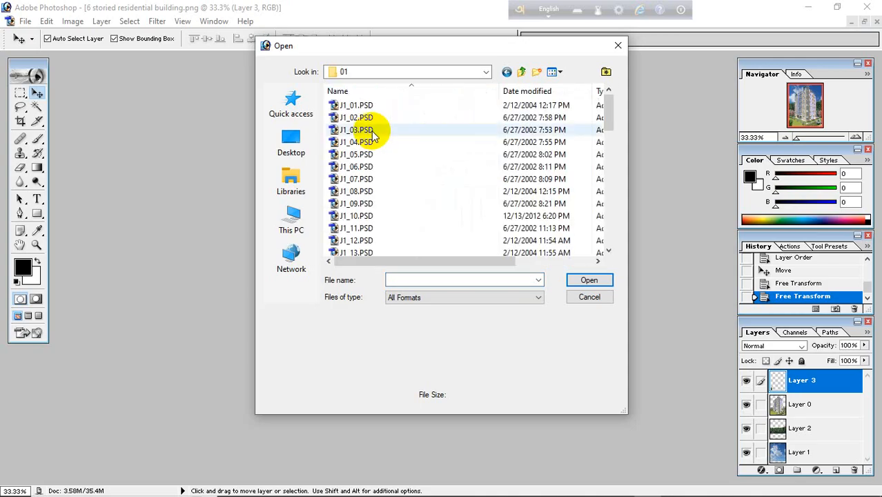
click(371, 131)
click(372, 168)
scroll(393, 187, down, 5)
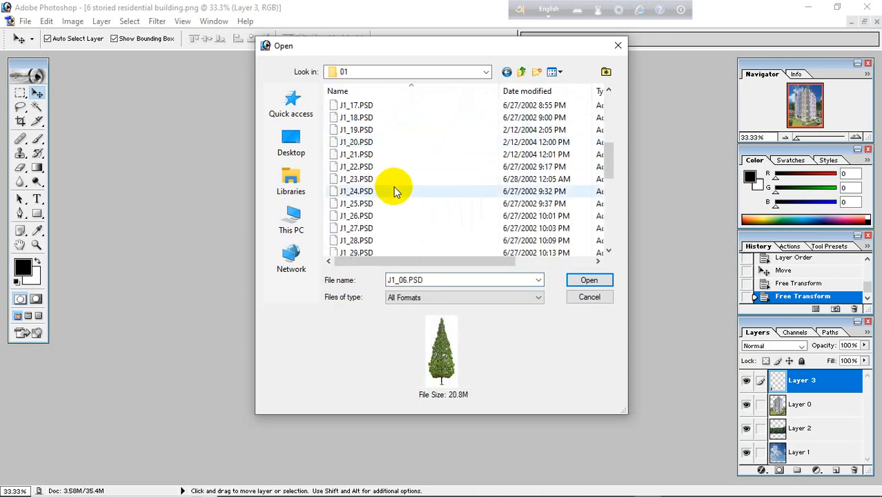
click(395, 191)
scroll(393, 191, down, 4)
click(388, 192)
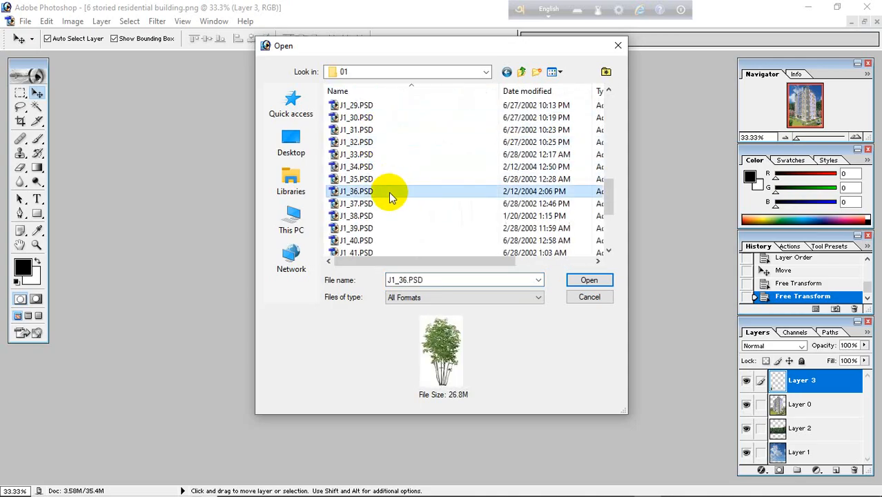
scroll(388, 192, down, 3)
click(388, 204)
click(382, 191)
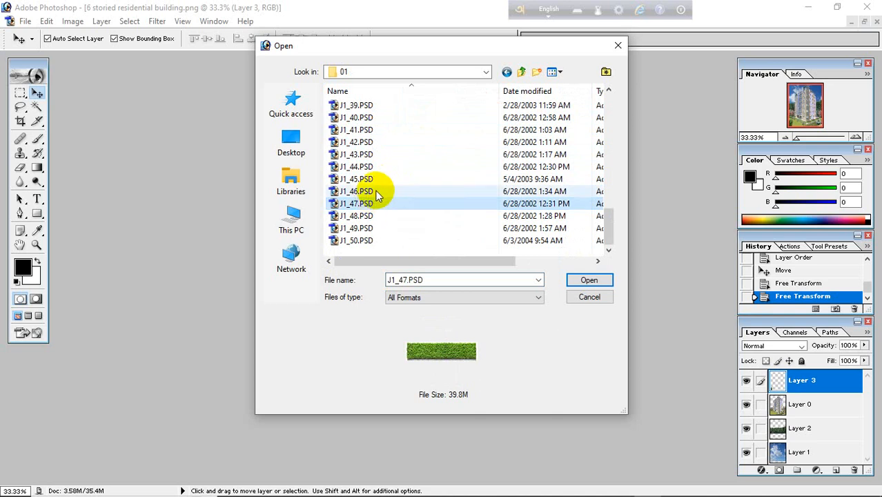
click(402, 167)
click(418, 142)
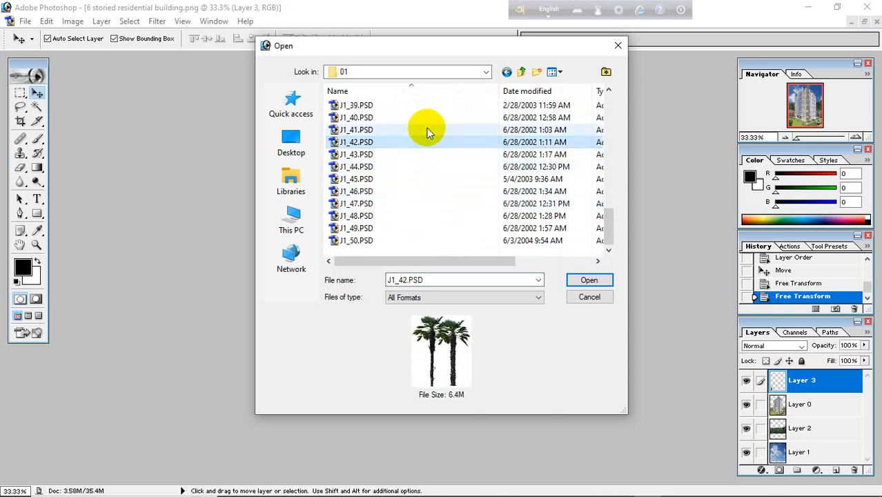
scroll(387, 122, up, 3)
click(404, 119)
scroll(411, 129, up, 3)
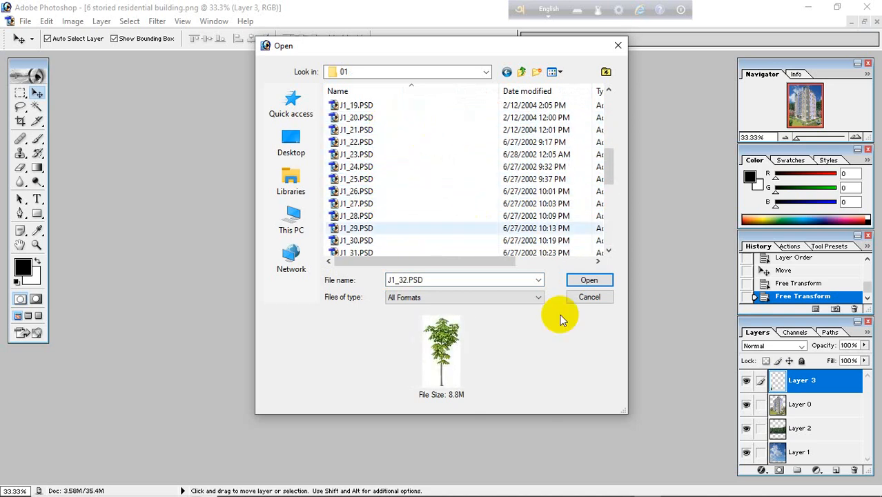
Open the tree file J1_12.PSD from the 01 folder
scroll(393, 127, up, 4)
click(393, 118)
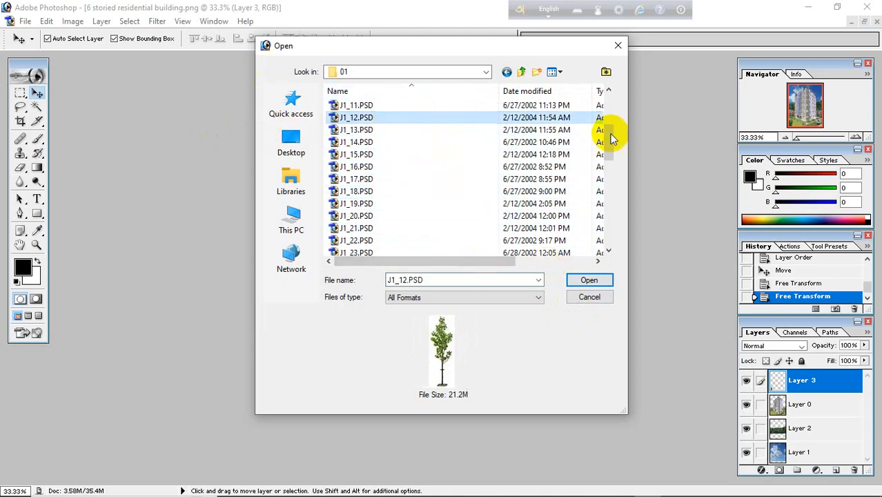
click(598, 280)
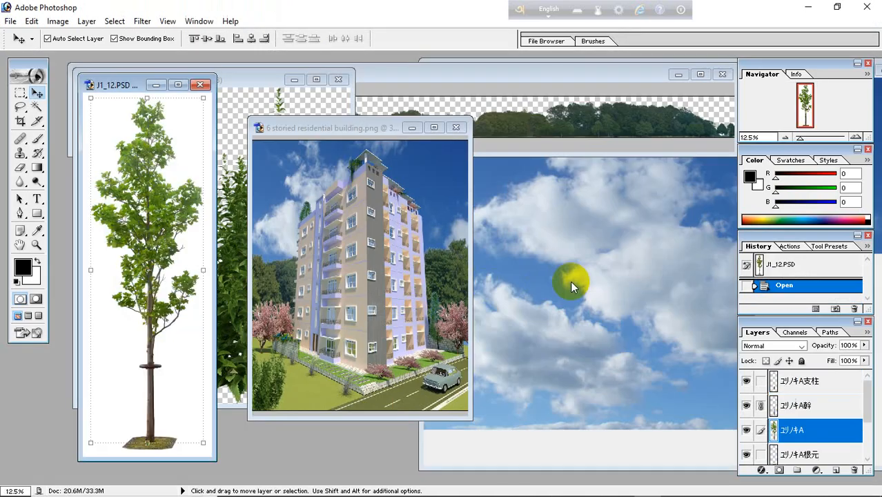
Copy the linked tree layers from J1_12.PSD into 6 storied residential building.png and maximize that image's window
drag(156, 301, 435, 315)
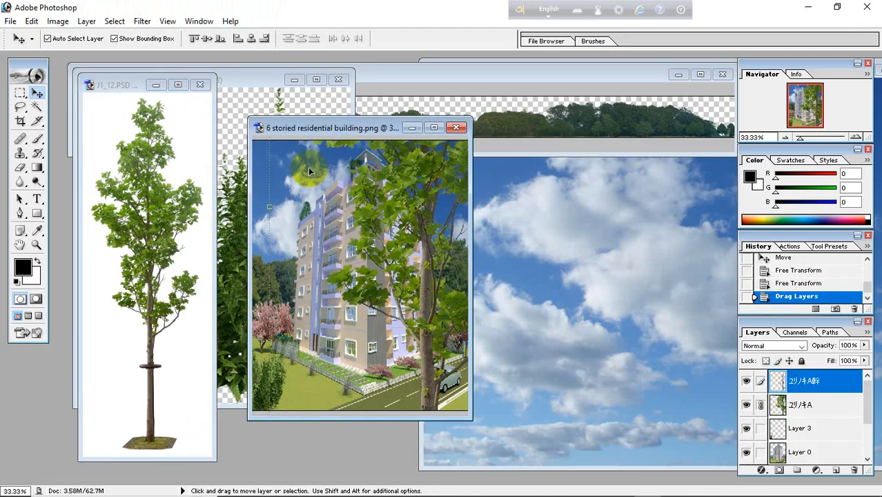
click(435, 129)
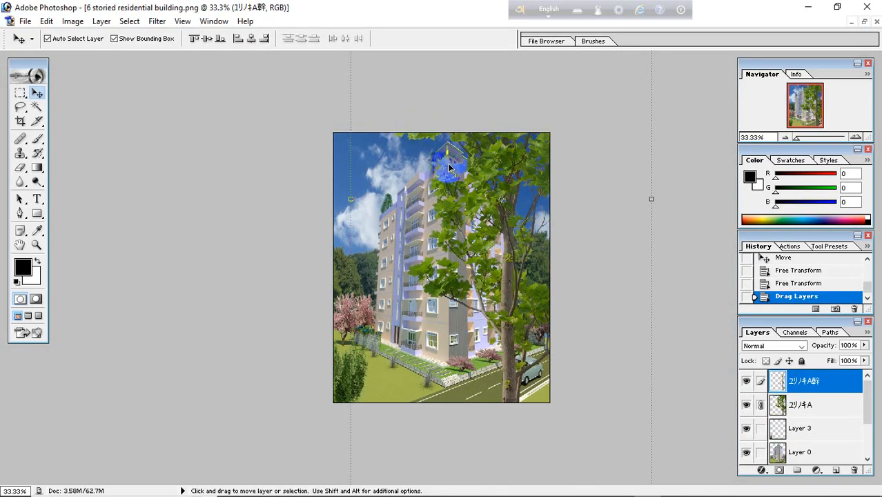
drag(448, 167, 502, 224)
Scale the linked tree layers down to 33.5% width and 12.4% height
scroll(569, 281, up, 2)
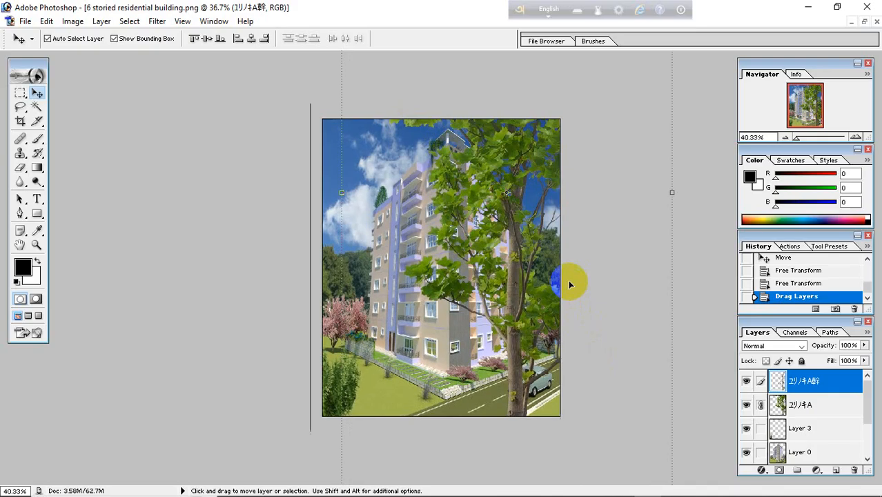
scroll(567, 280, down, 14)
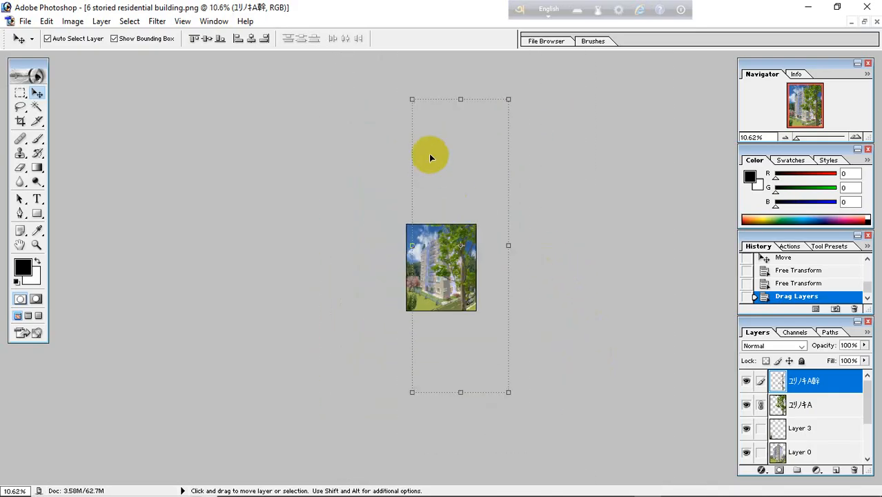
drag(510, 101, 444, 298)
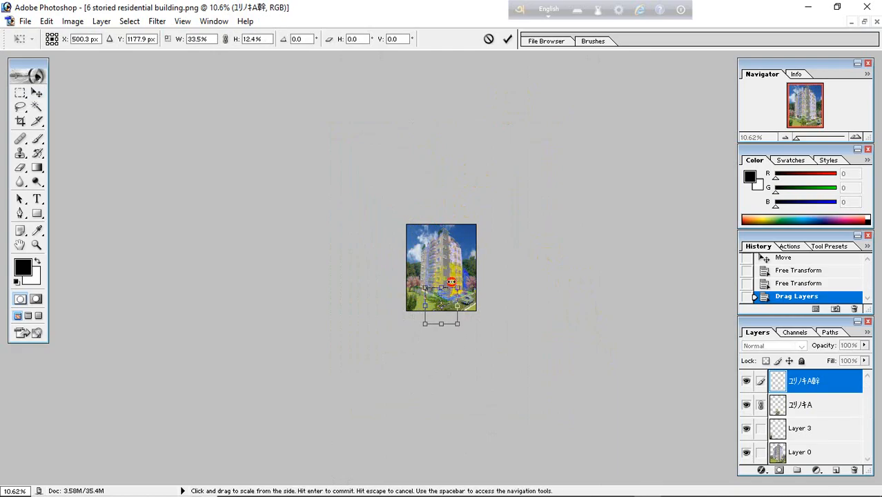
Place the tree in the picture's lower-right corner beside the car, with its base slightly outside the canvas
scroll(439, 303, down, 2)
scroll(441, 306, up, 16)
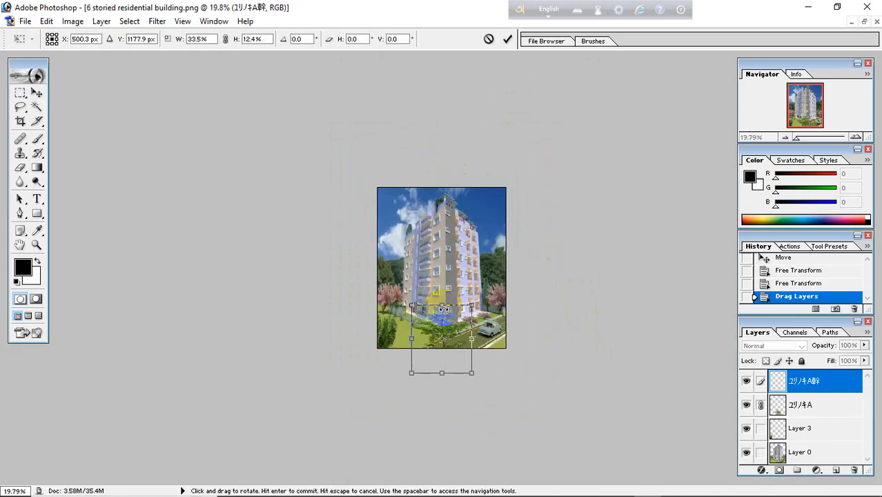
drag(413, 390, 530, 347)
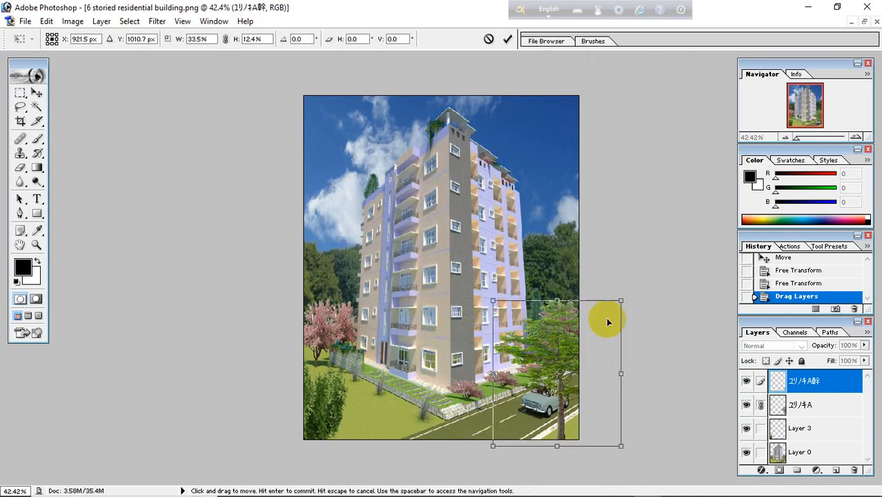
drag(556, 350, 556, 363)
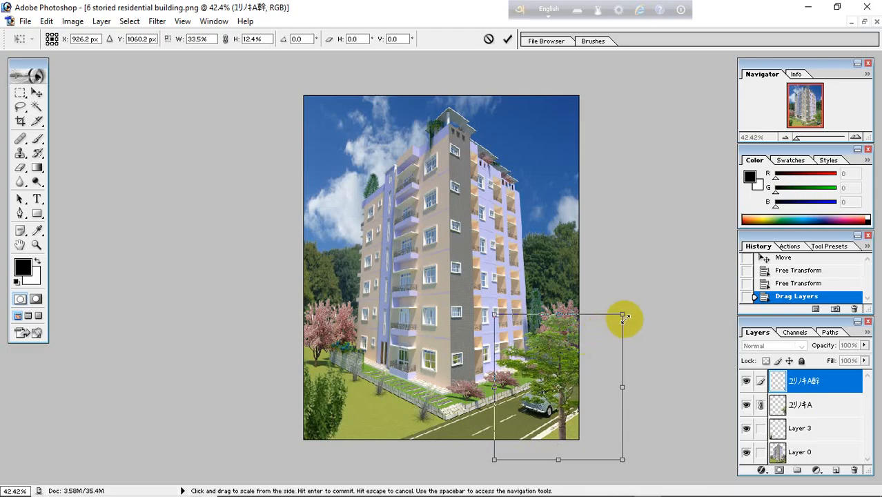
Enlarge the tree to 36.9% width and 17.7% height and apply the transformation
drag(622, 314, 635, 253)
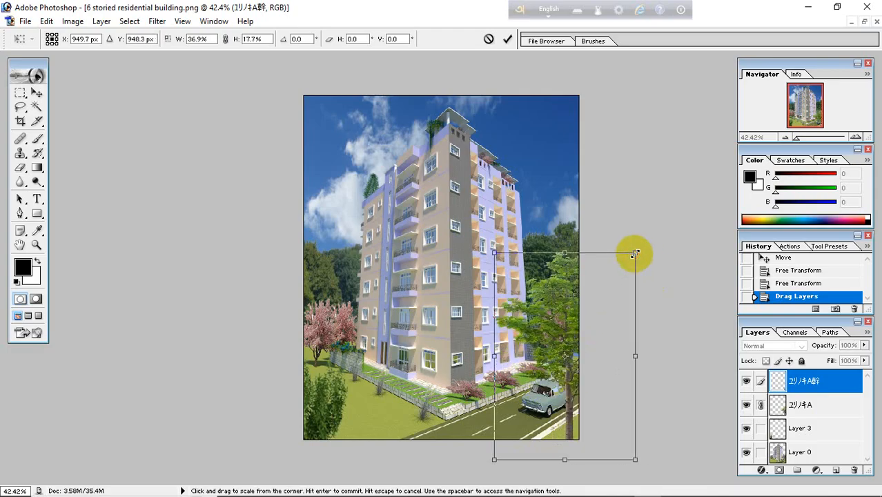
click(36, 90)
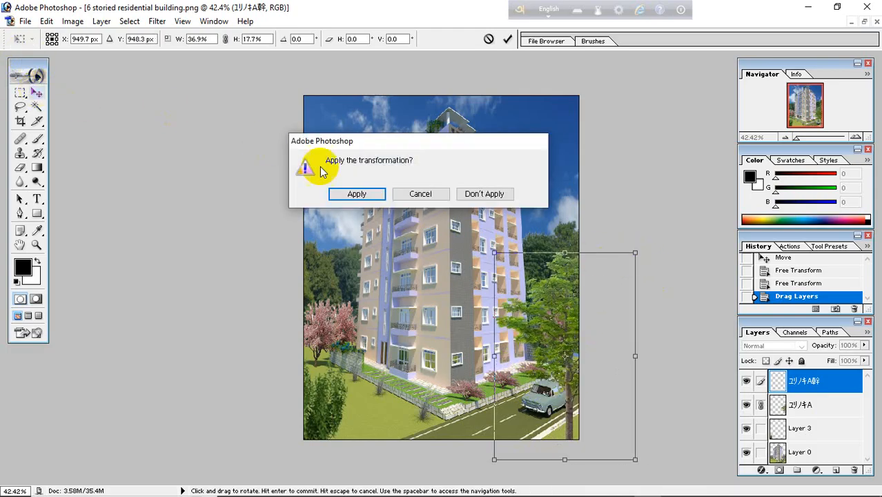
click(356, 192)
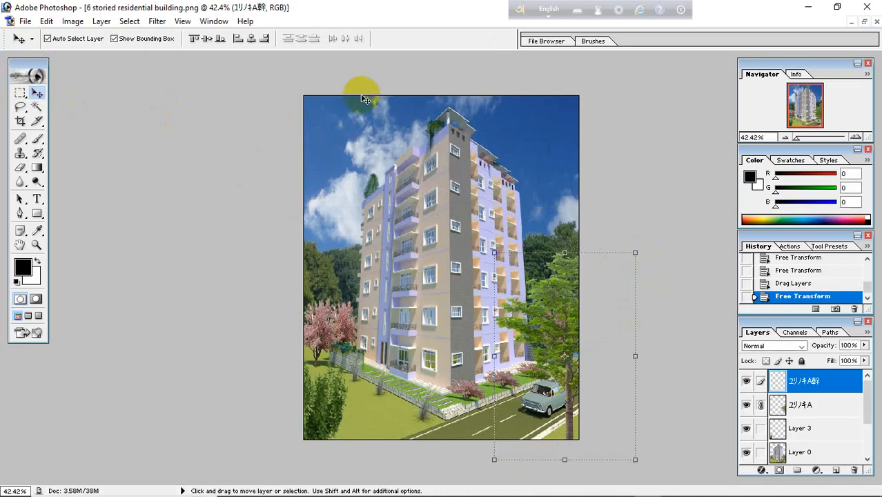
Open Tall-Tree.png from the png tree folder
click(24, 22)
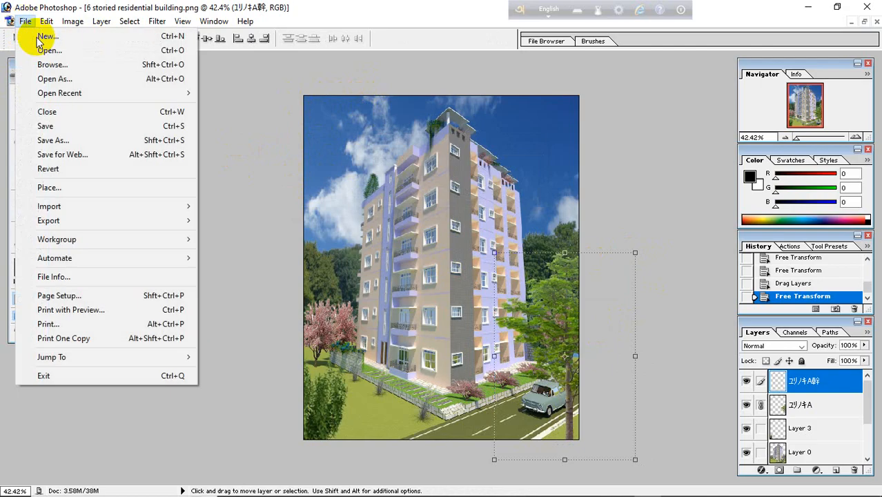
click(43, 51)
click(387, 130)
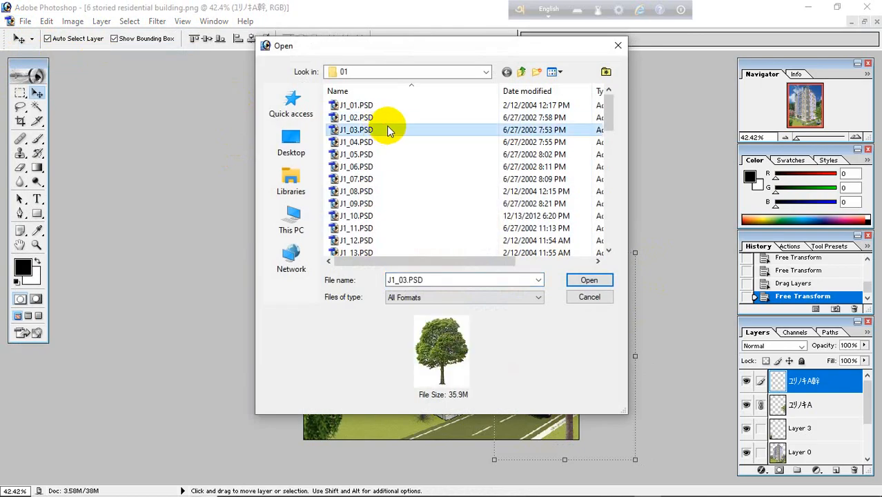
click(393, 108)
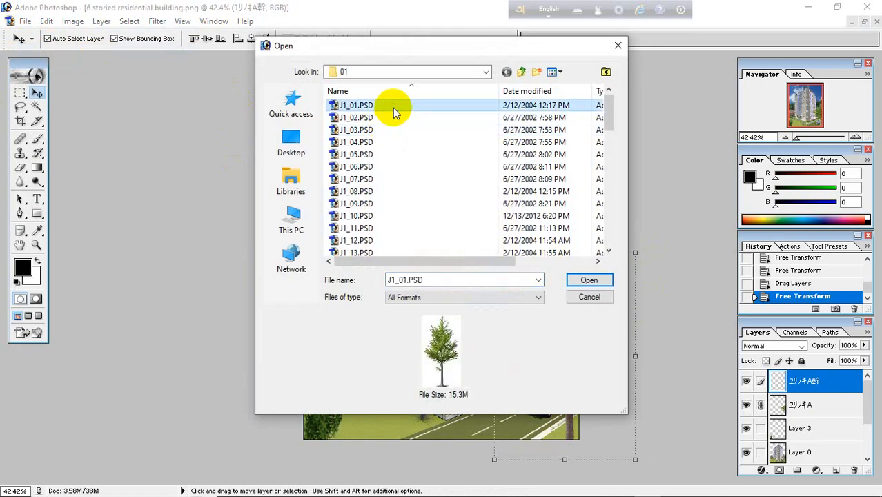
click(507, 74)
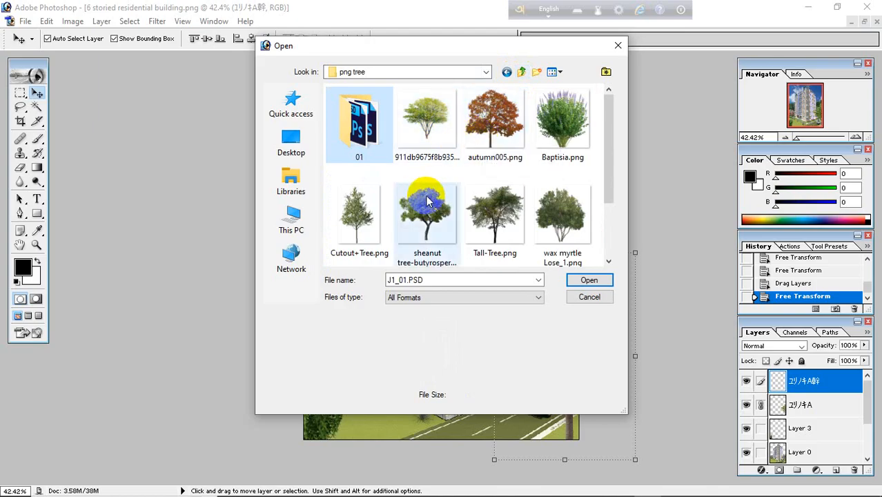
click(503, 214)
click(590, 280)
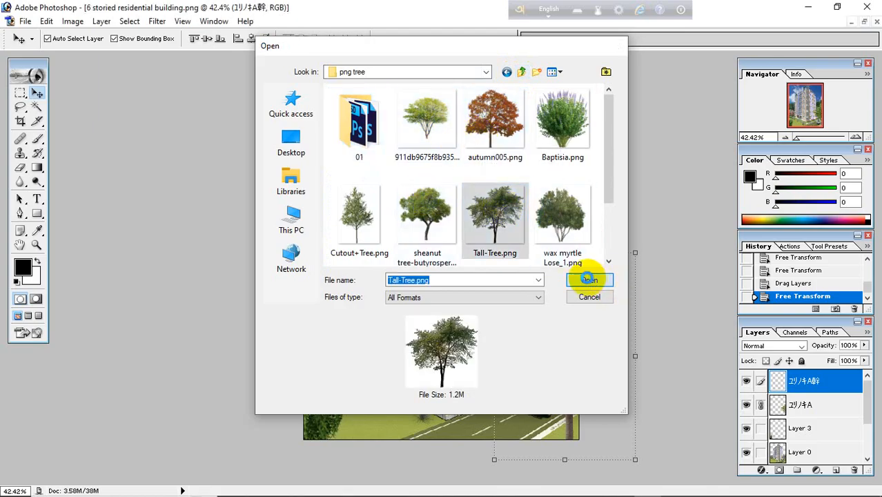
Copy the tall tree into the building image and place it so only its foliage overlaps the sky in the picture's upper-left corner
drag(361, 188, 453, 158)
click(446, 130)
drag(443, 78, 211, 134)
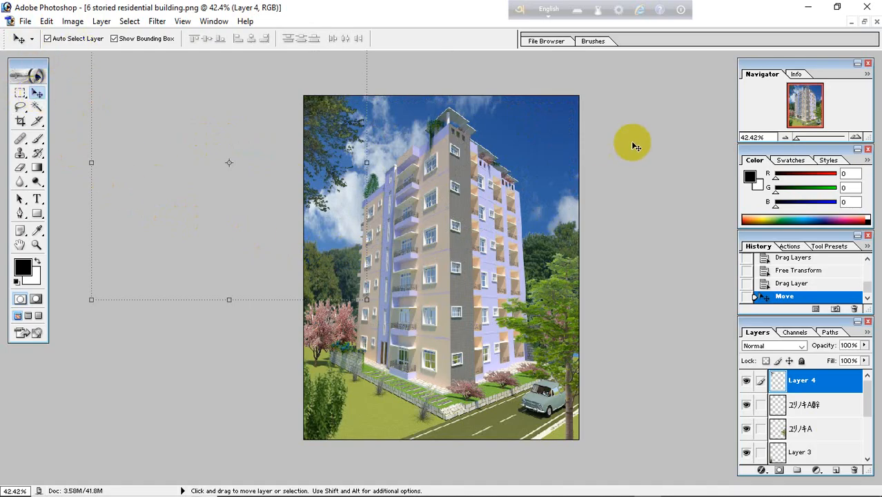
click(73, 22)
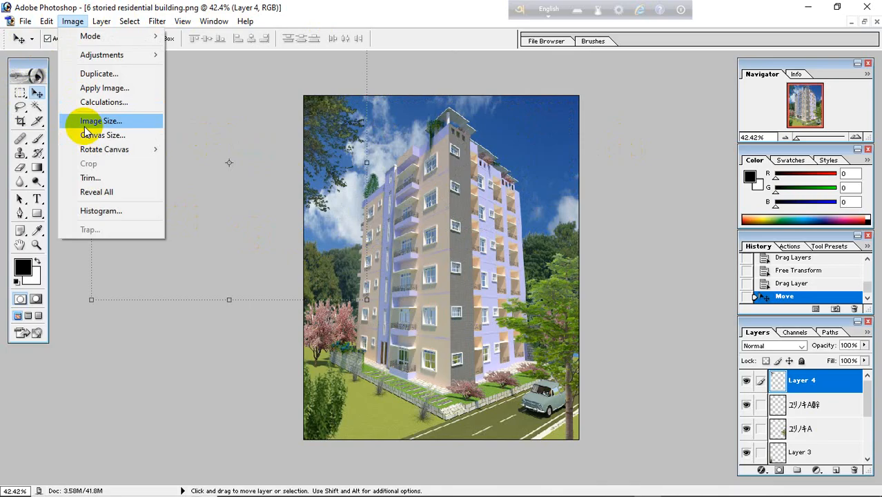
click(99, 122)
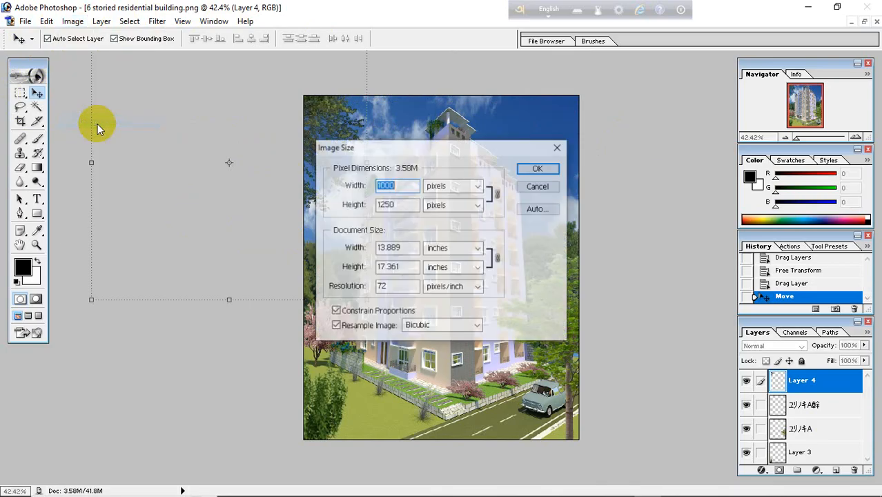
click(557, 149)
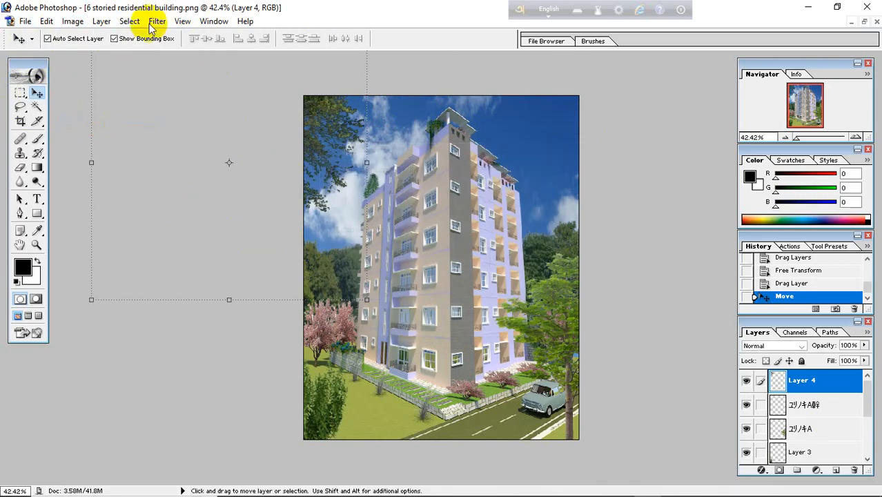
Resample the building image to a resolution of 92 pixels/inch
click(72, 22)
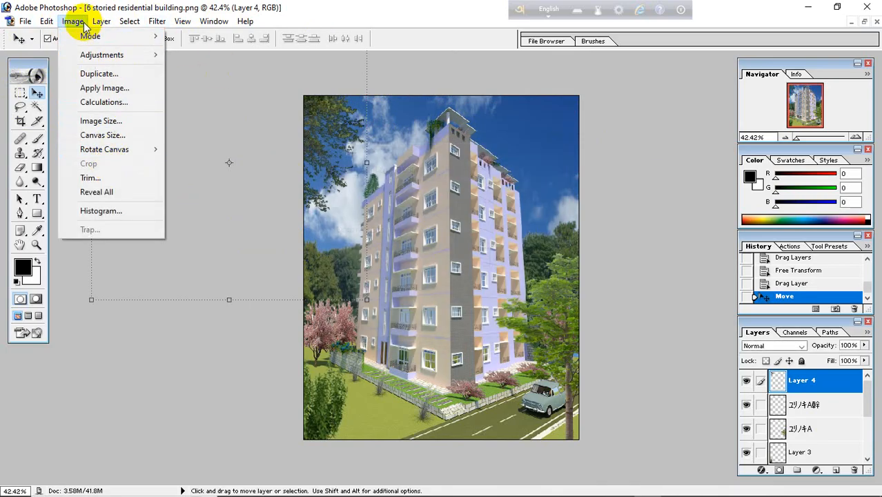
click(98, 122)
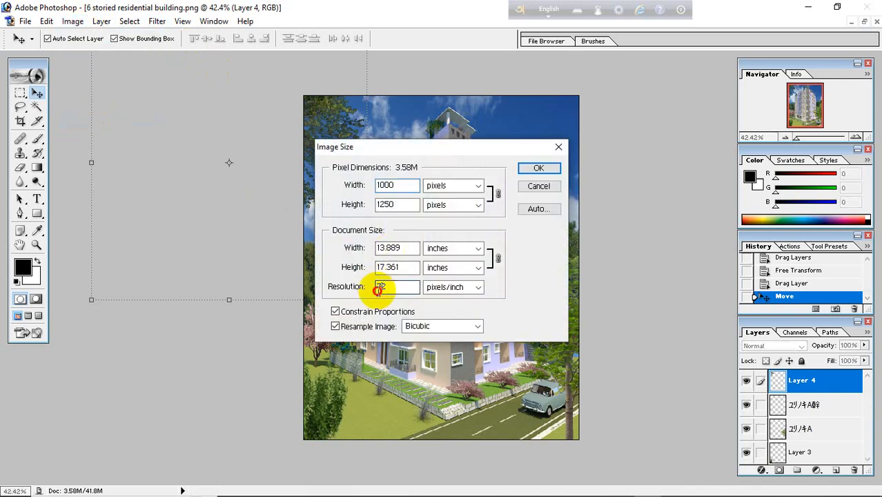
drag(378, 290, 387, 288)
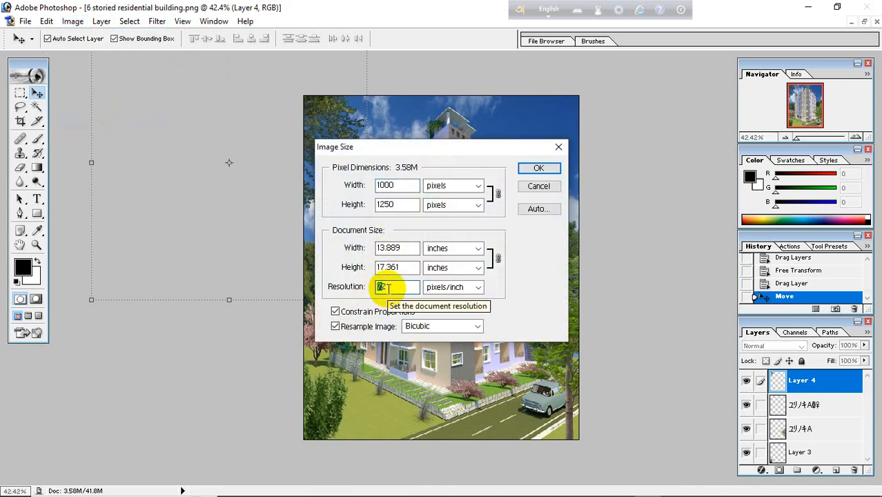
text(92)
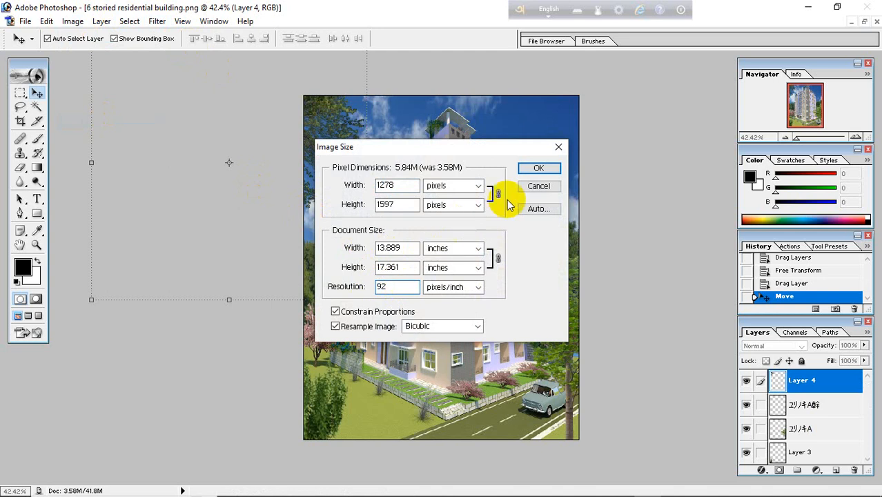
click(541, 168)
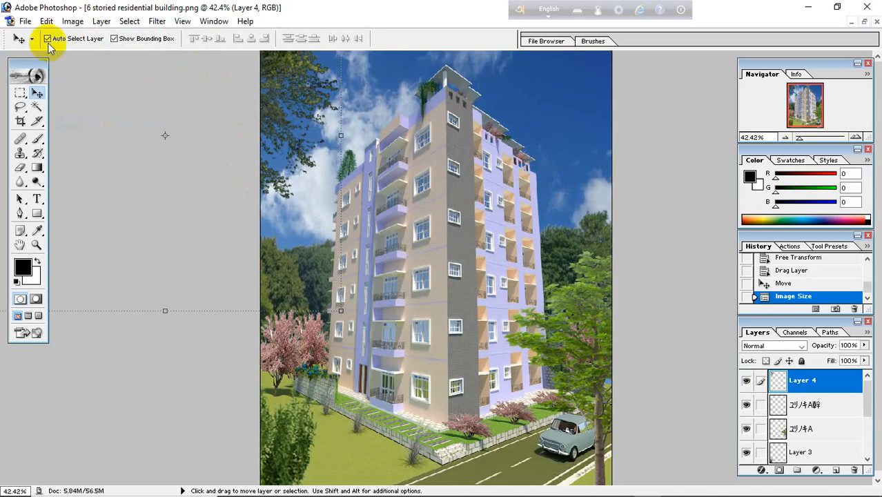
Save a JPEG copy of the image to the desktop as 6 storied residential building copy.jpg at Medium quality 5
click(24, 22)
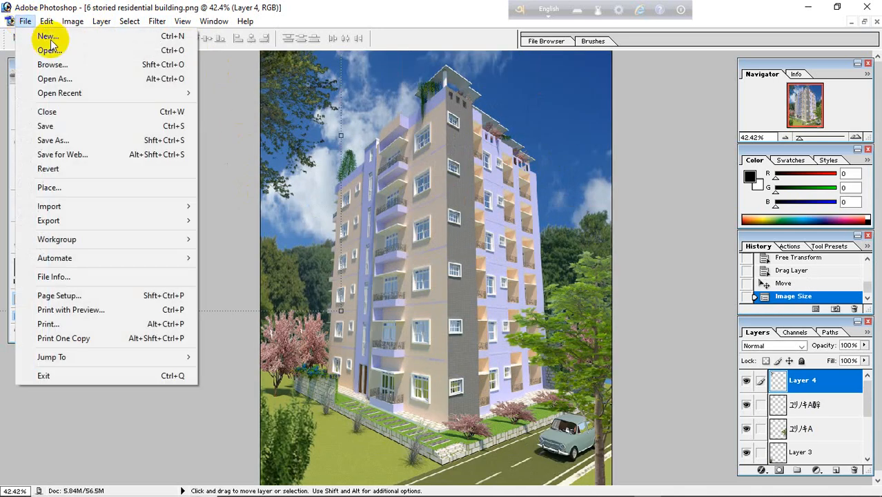
click(88, 135)
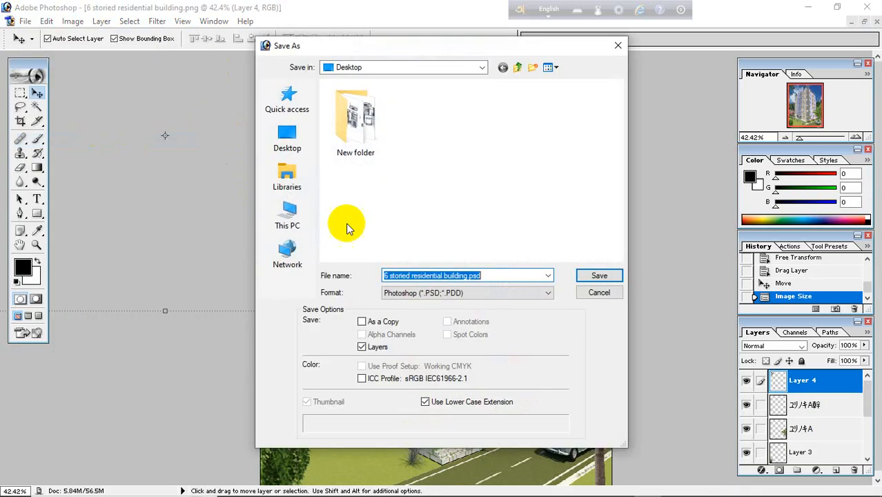
click(475, 295)
click(481, 352)
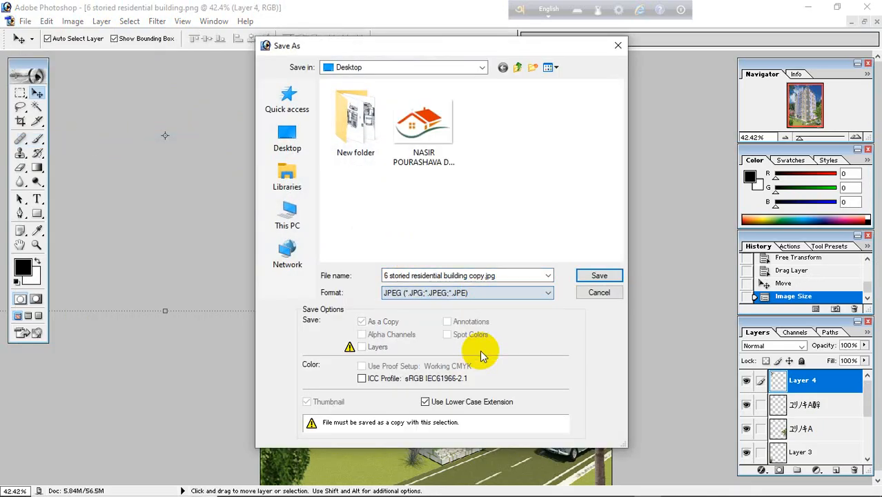
click(287, 141)
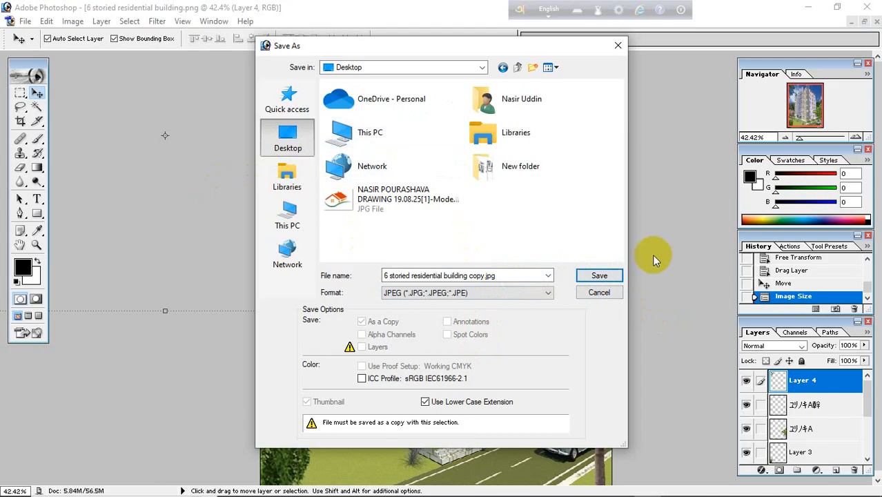
click(603, 277)
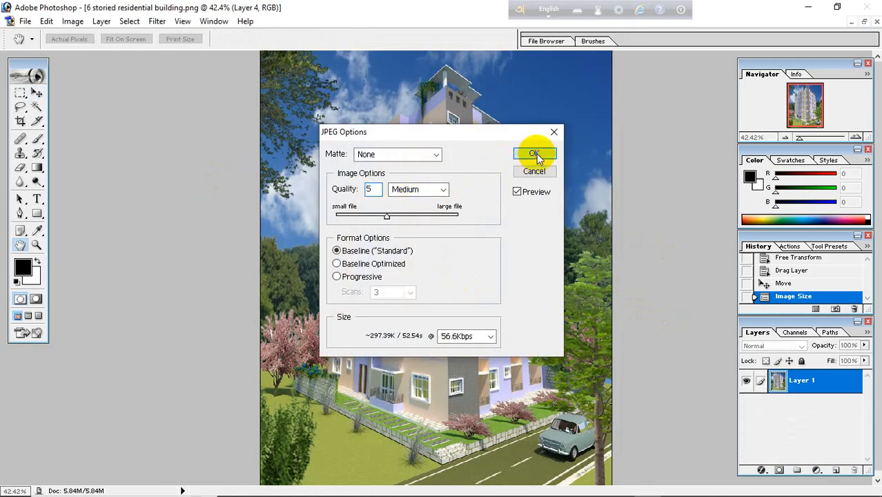
click(535, 154)
Close Photoshop without saving the changes to the layered building document
click(866, 7)
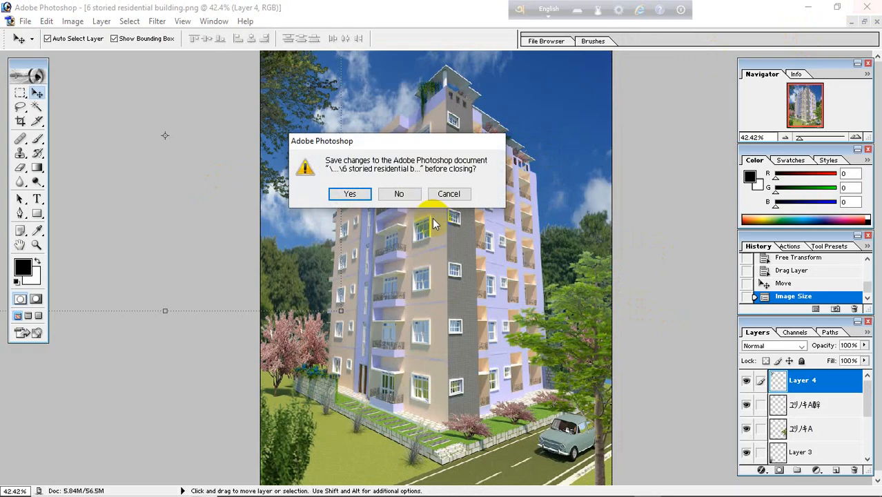
click(395, 195)
click(867, 7)
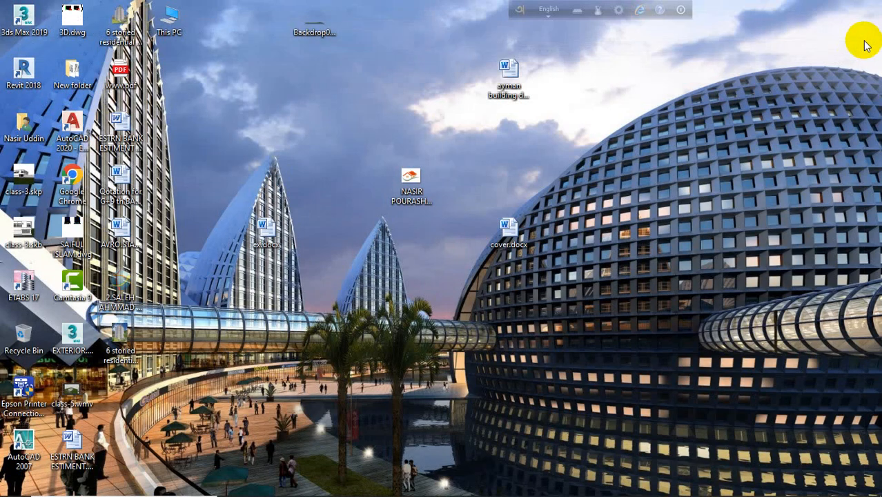
Refresh the desktop and open 6 storied residential building copy.jpg in a maximized Photos window
right_click(301, 128)
right_click(321, 131)
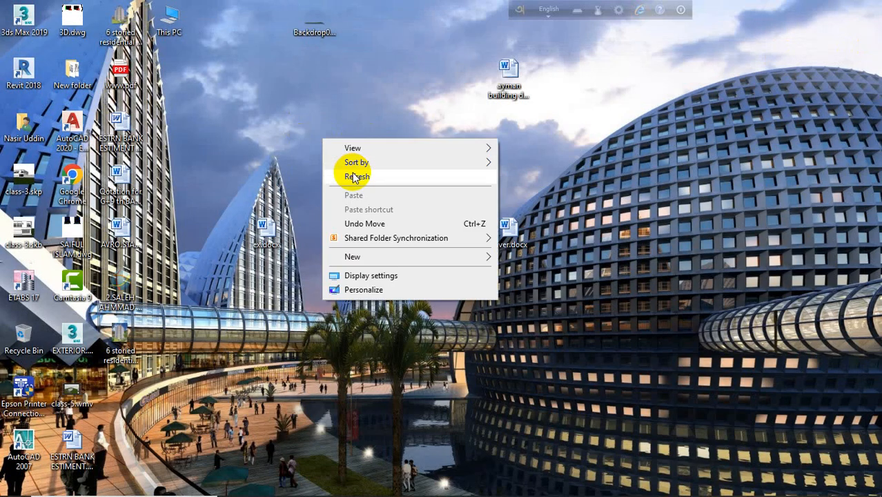
right_click(349, 147)
click(366, 183)
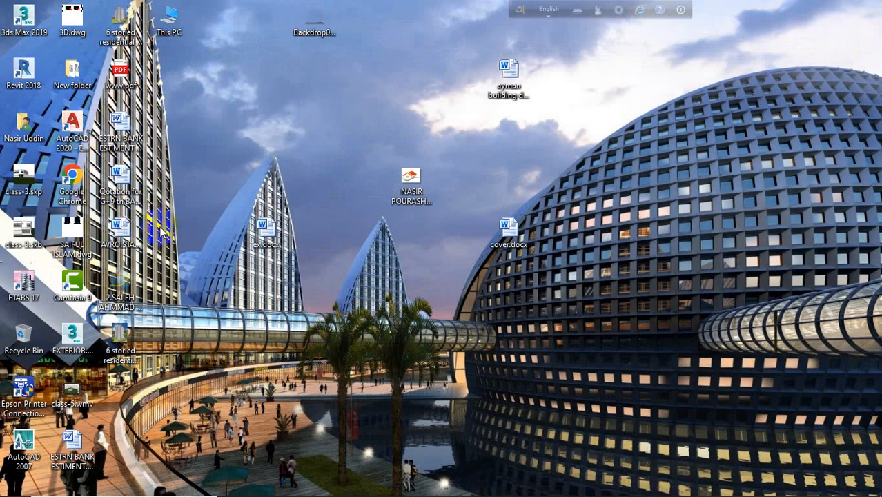
click(118, 336)
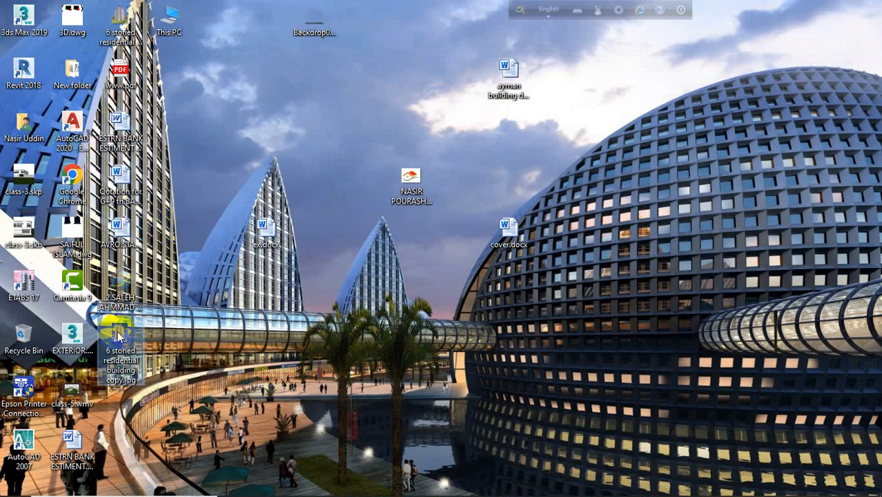
double_click(117, 336)
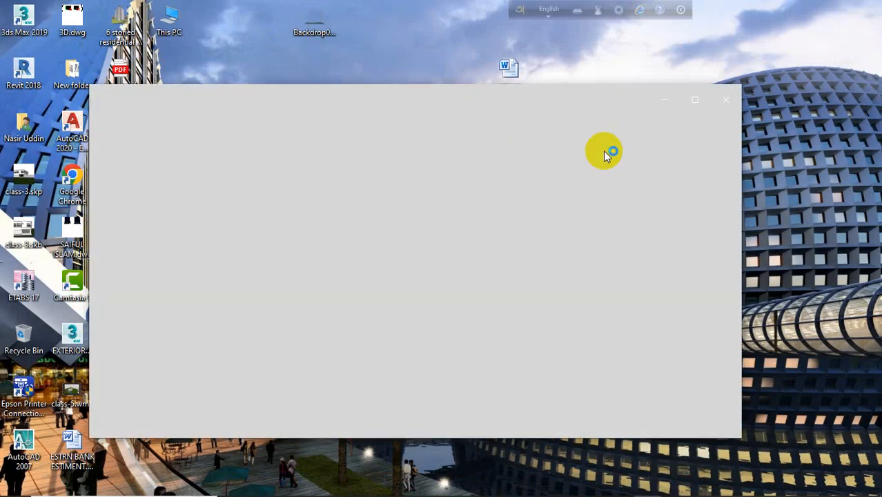
click(694, 102)
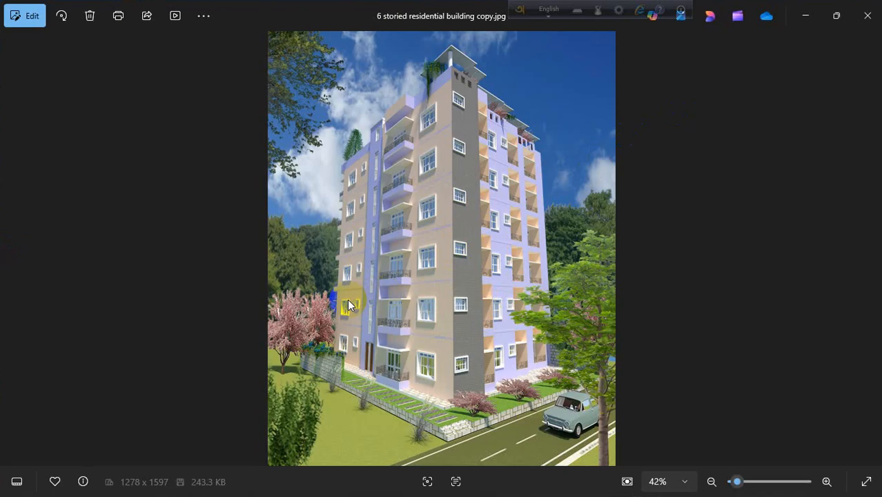
Examine the exported picture's windows, balconies, wall finishes and planting up close and as a whole, and close the viewer
scroll(315, 266, up, 5)
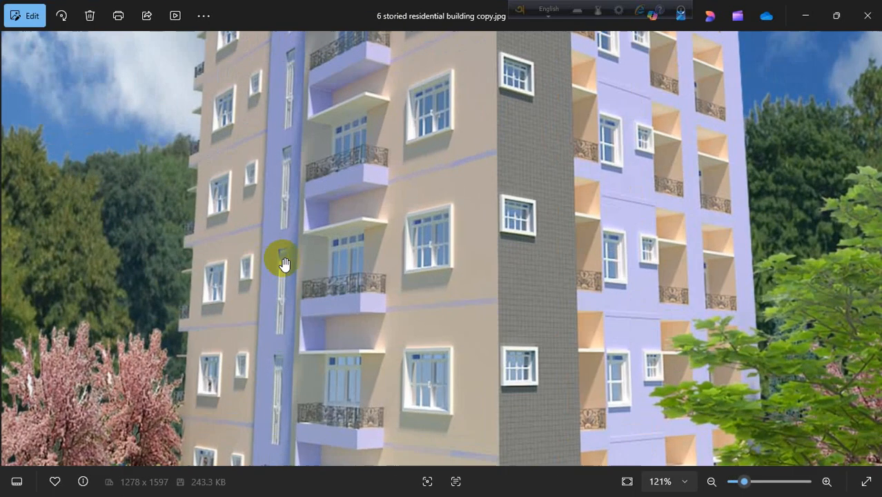
scroll(279, 264, down, 5)
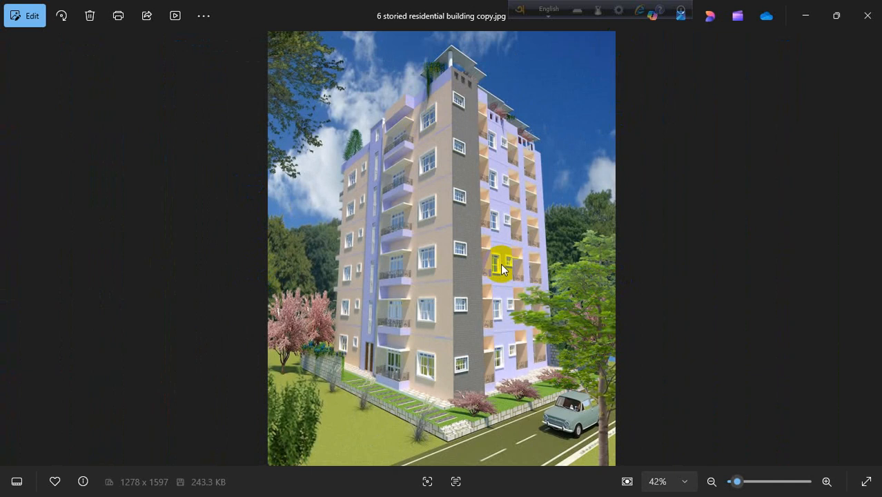
scroll(467, 254, up, 6)
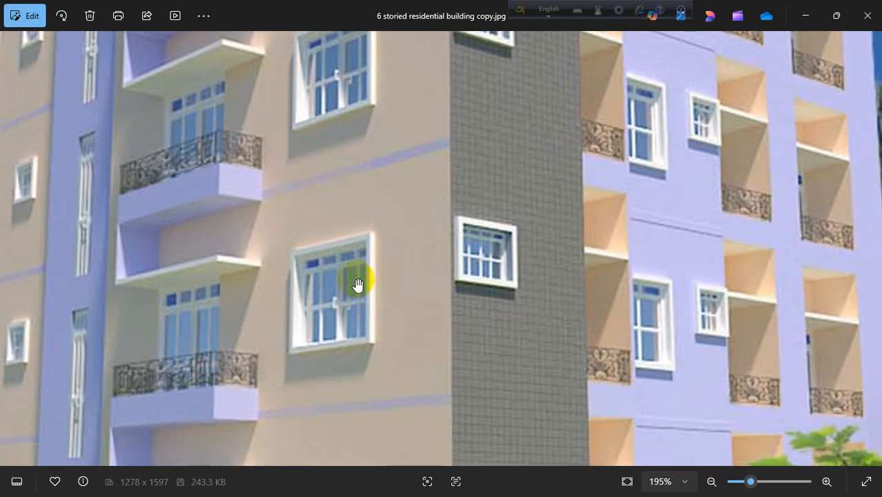
scroll(415, 272, down, 6)
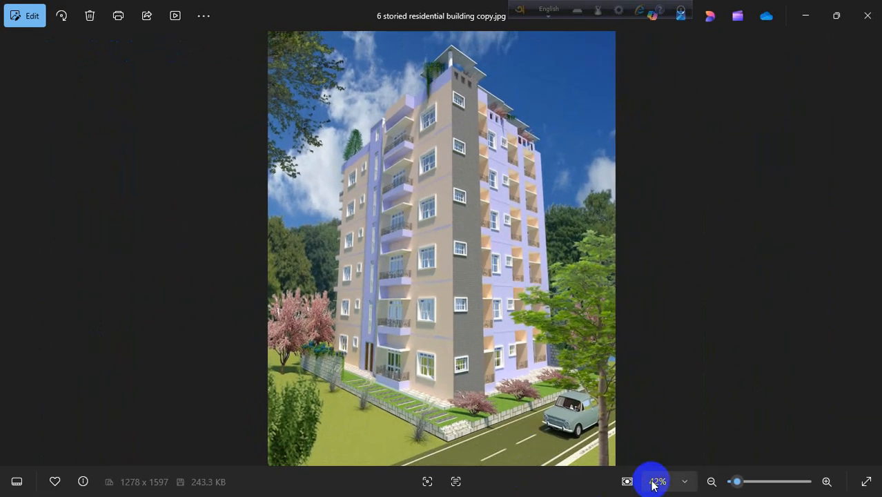
scroll(449, 360, up, 4)
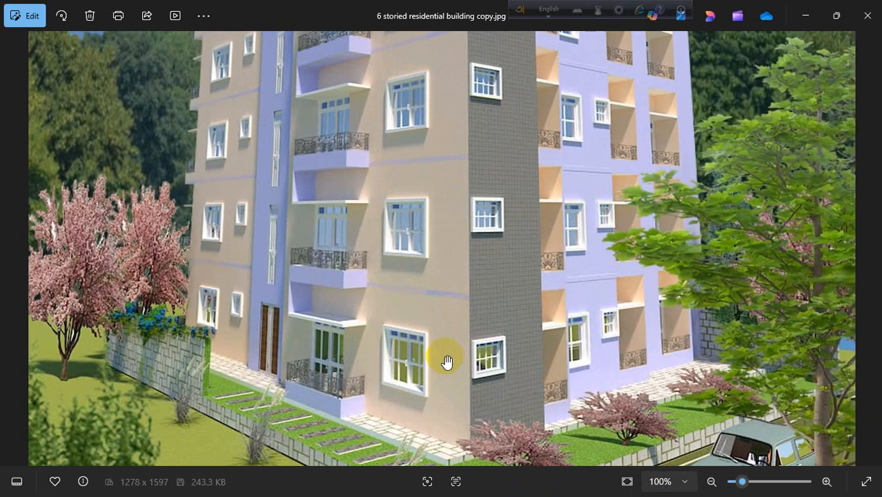
scroll(424, 355, up, 5)
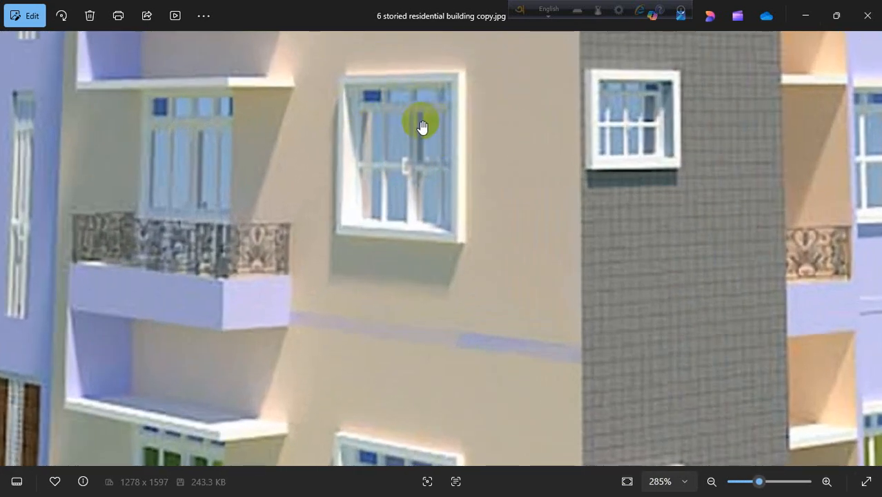
scroll(449, 188, down, 5)
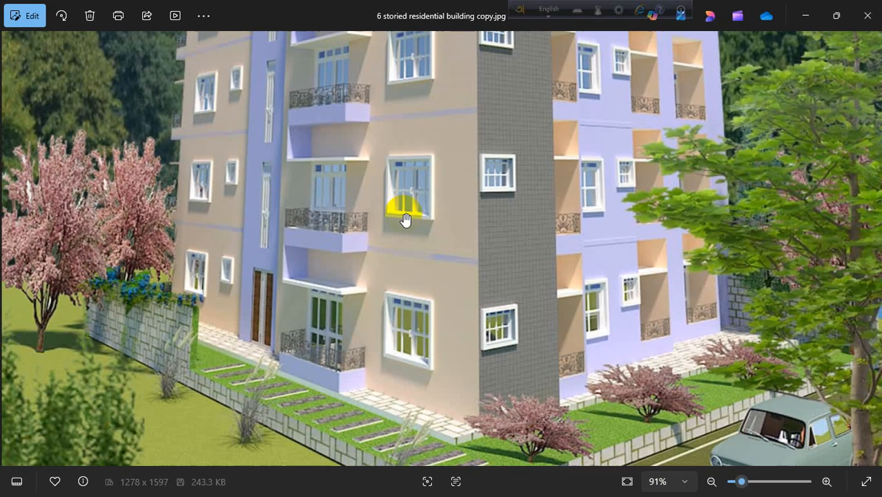
scroll(334, 228, up, 3)
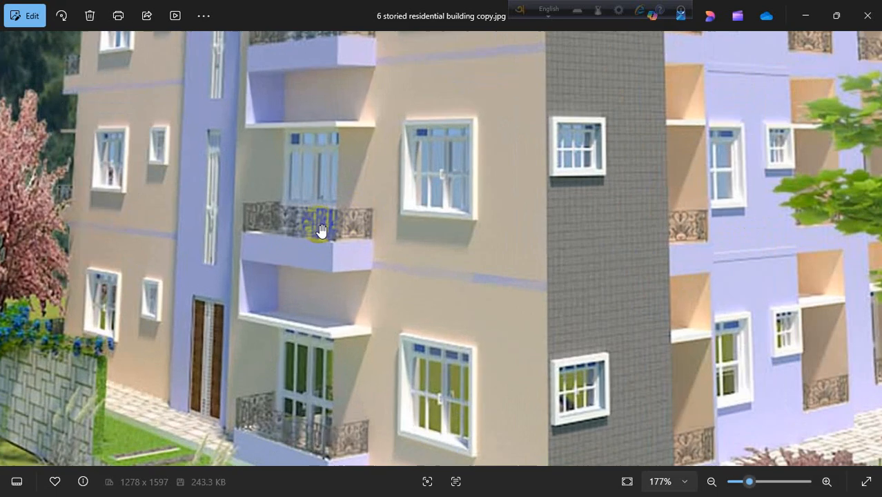
scroll(340, 226, down, 6)
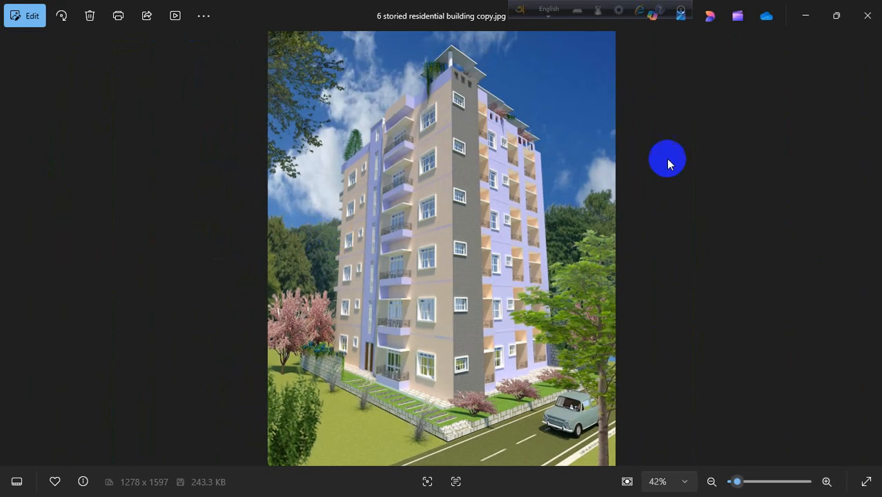
click(865, 15)
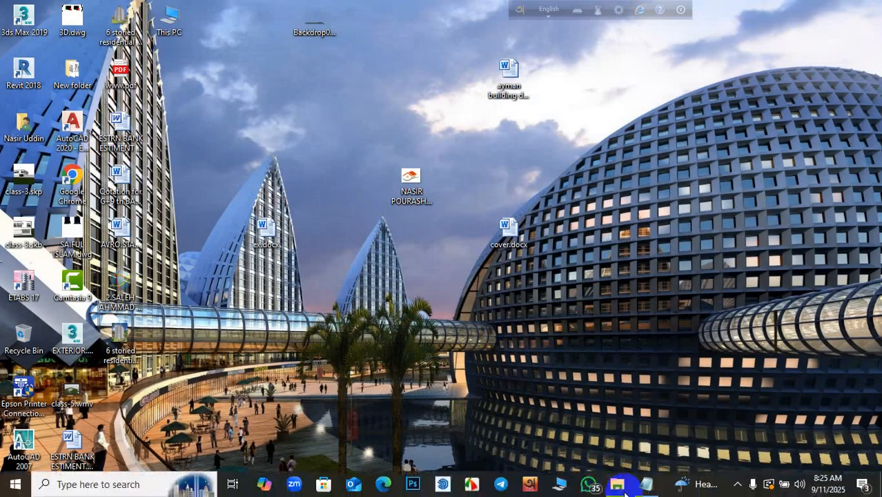